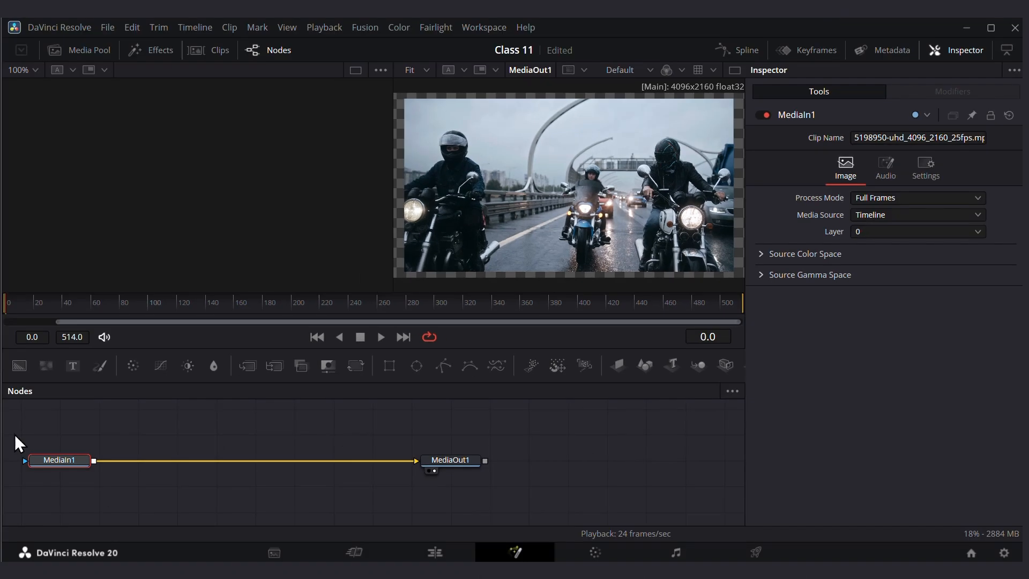
Step: Move the MediaIn1 and MediaOut1 nodes together closer to the middle of the node graph
left_click_drag(14, 436, 477, 492)
left_click_drag(451, 460, 555, 472)
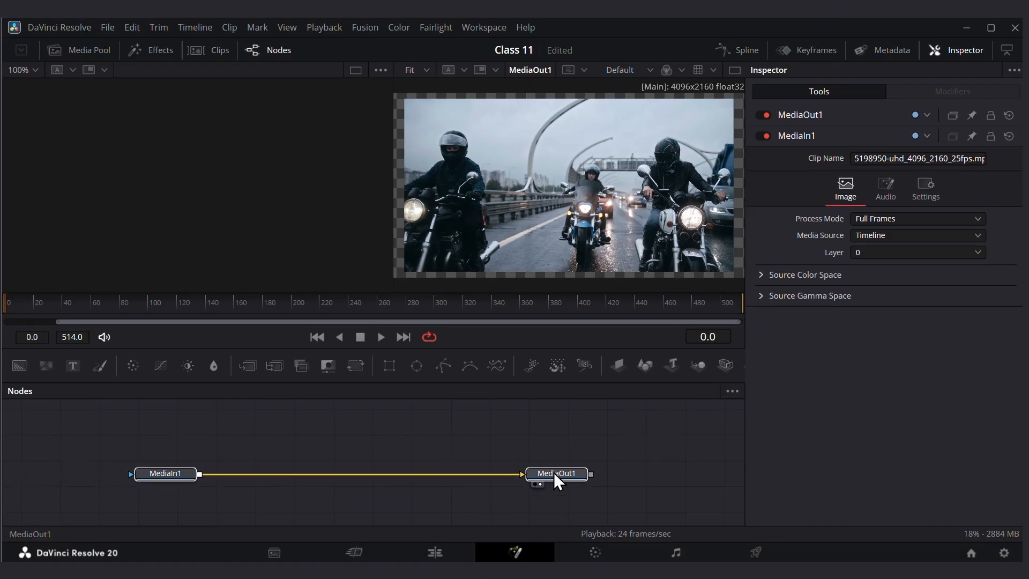
left_click(554, 472)
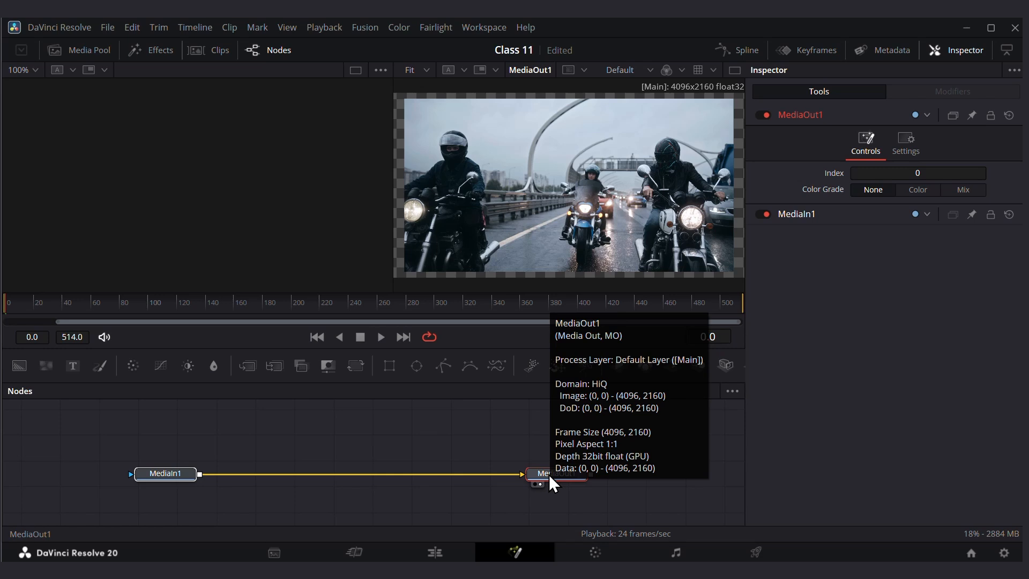
left_click_drag(123, 448, 234, 522)
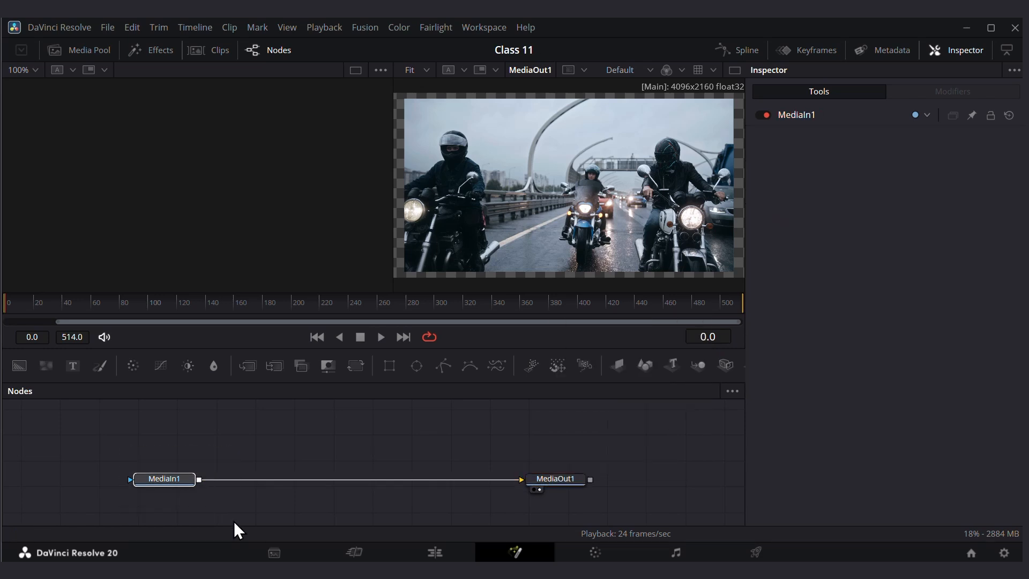
left_click_drag(518, 449, 624, 505)
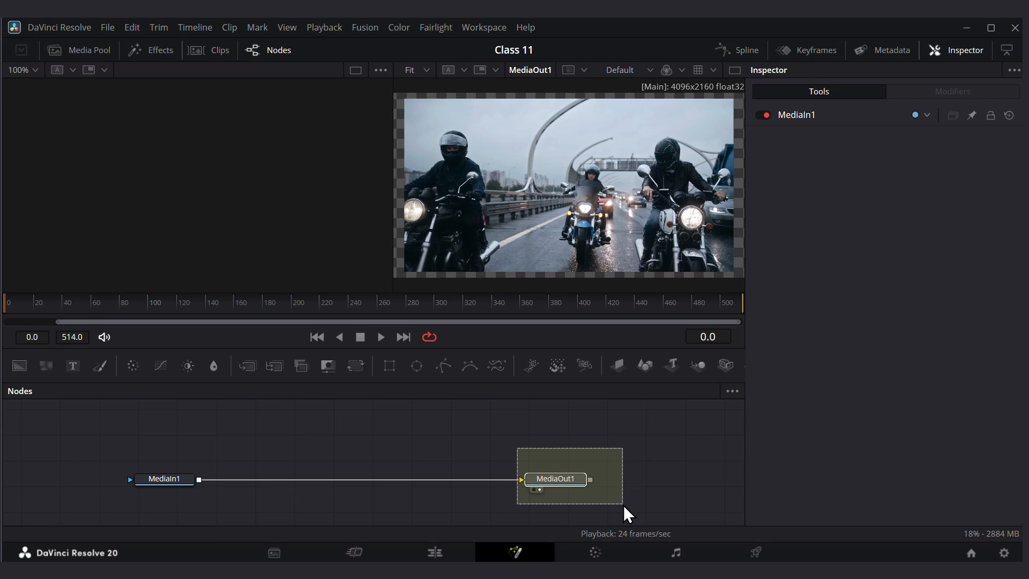
left_click_drag(628, 514, 625, 514)
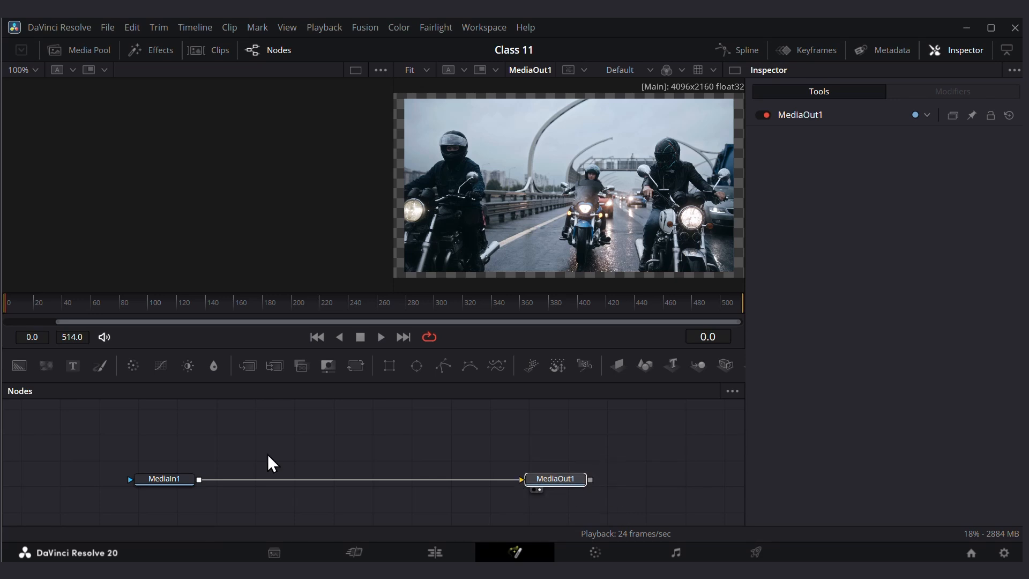
left_click_drag(217, 436, 525, 519)
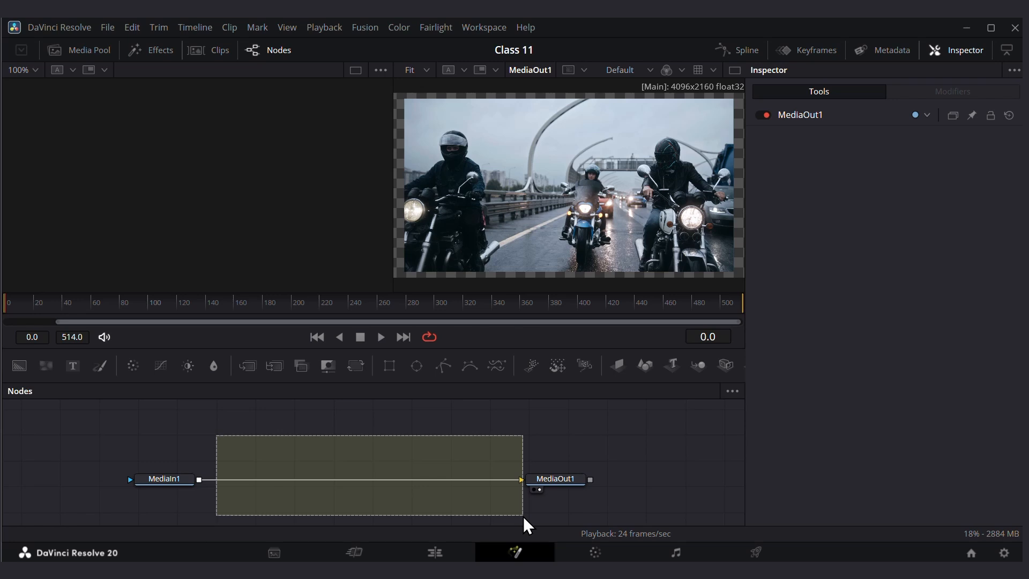
left_click_drag(525, 526, 528, 523)
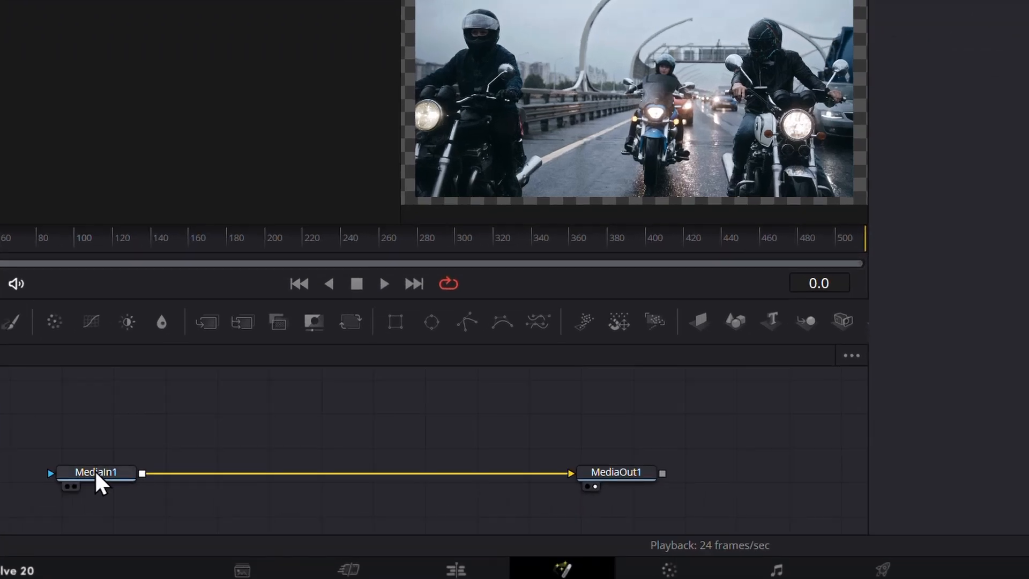
Step: Insert a Tracker (Tra) node after MediaIn1 and place it midway between MediaIn1 and MediaOut1
left_click(98, 473)
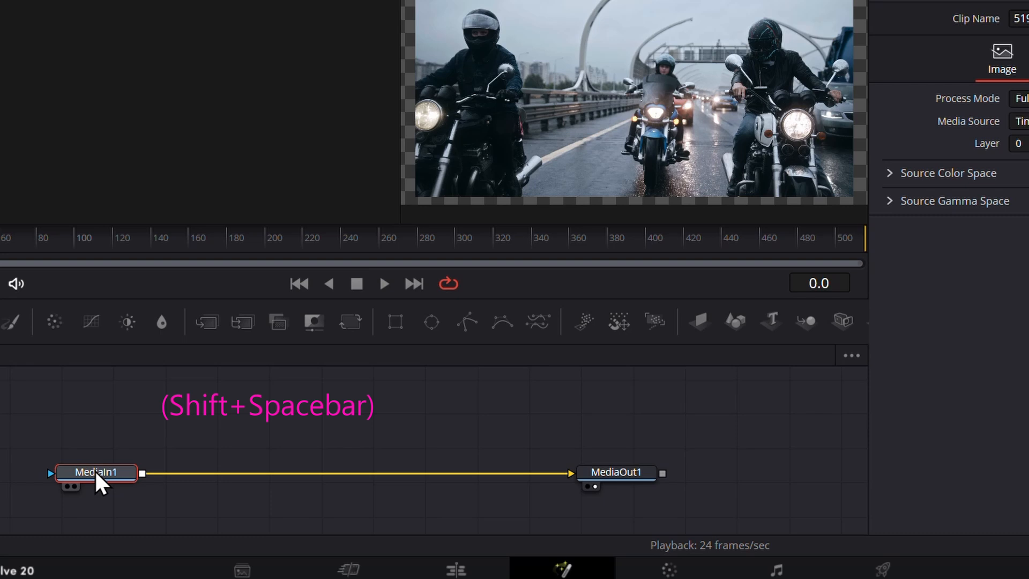
key("shift+space")
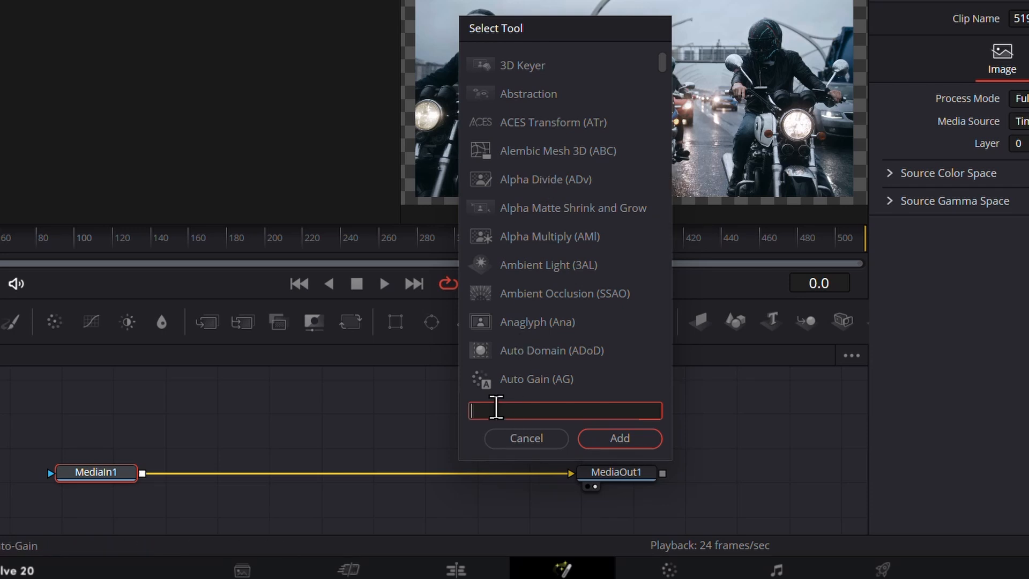
type("tracker")
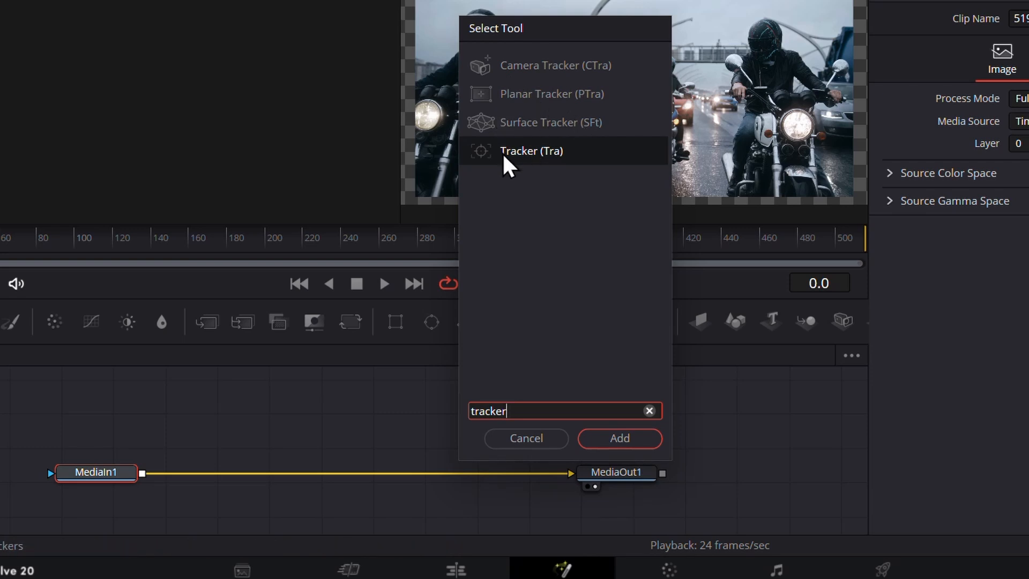
left_click(621, 445)
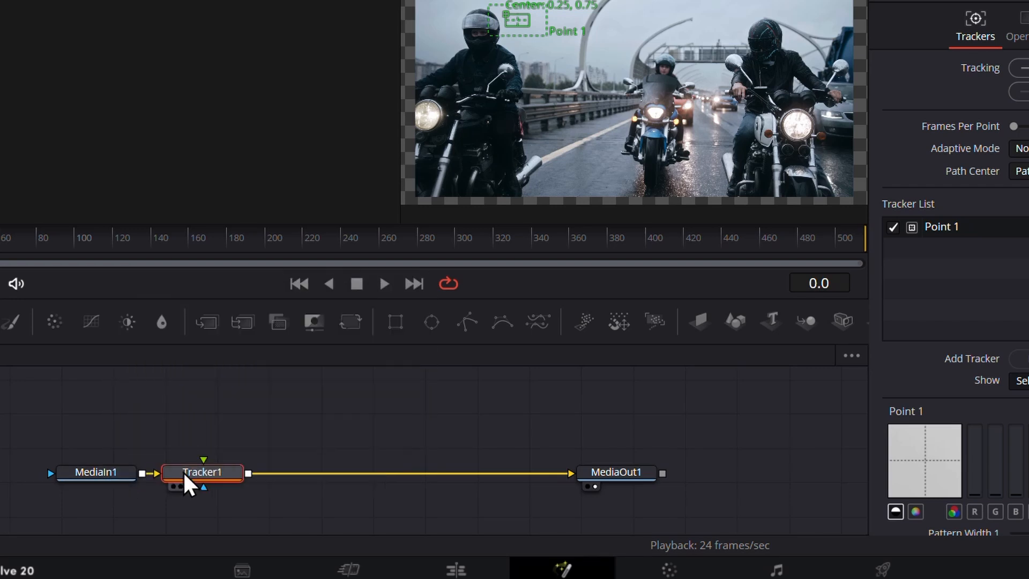
left_click_drag(187, 484, 289, 471)
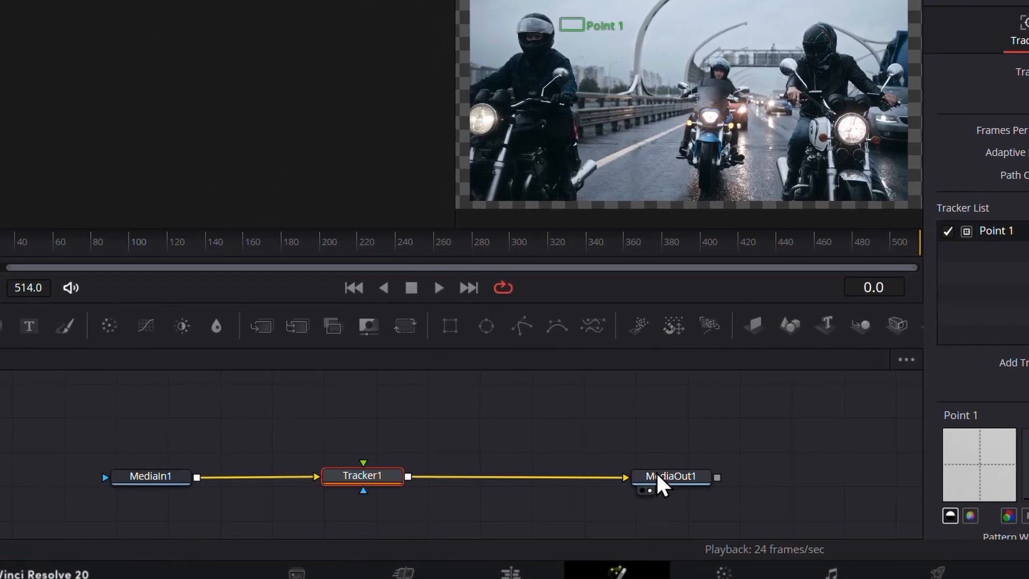
Step: Show Tracker1 in the left viewer, keep MediaOut1 in the other viewer, and select Tracker1
mouse_move(649, 496)
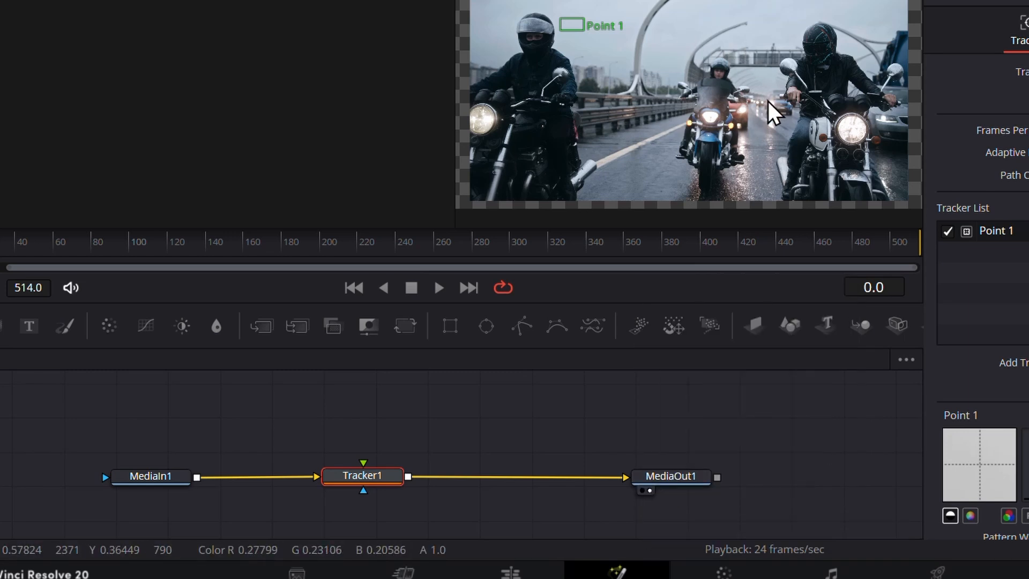
left_click(642, 490)
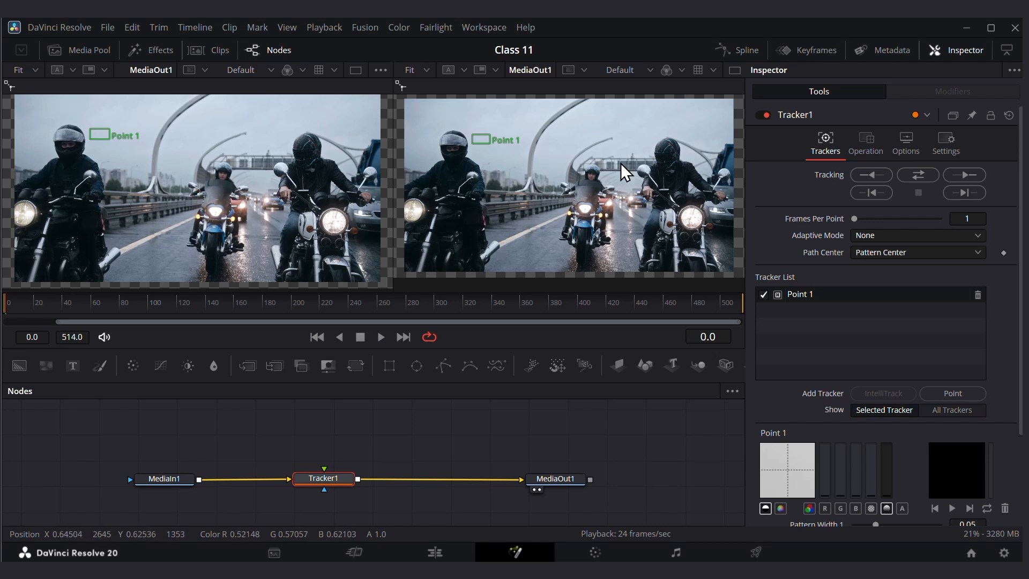
left_click(535, 490)
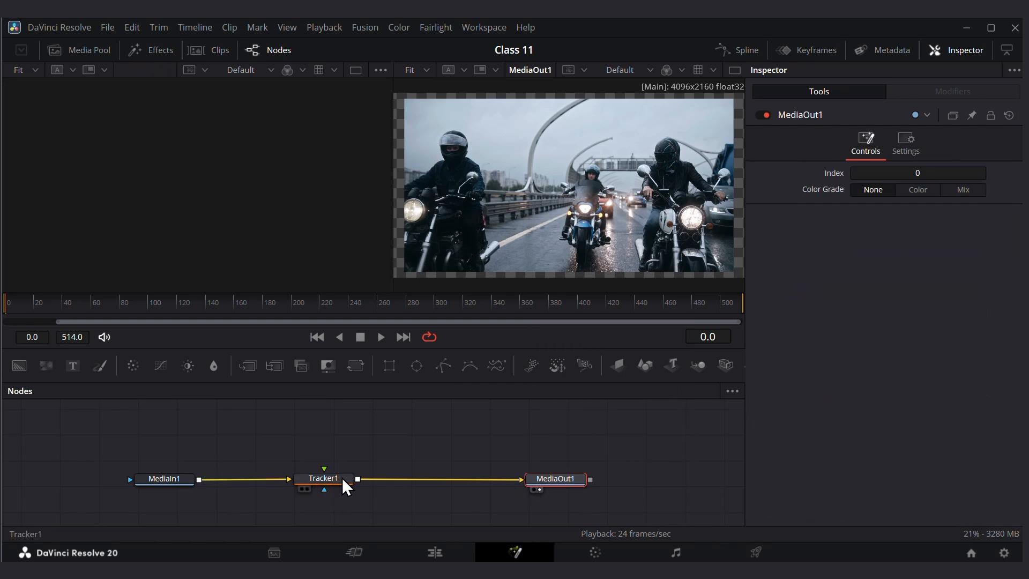
left_click(303, 490)
left_click(314, 478)
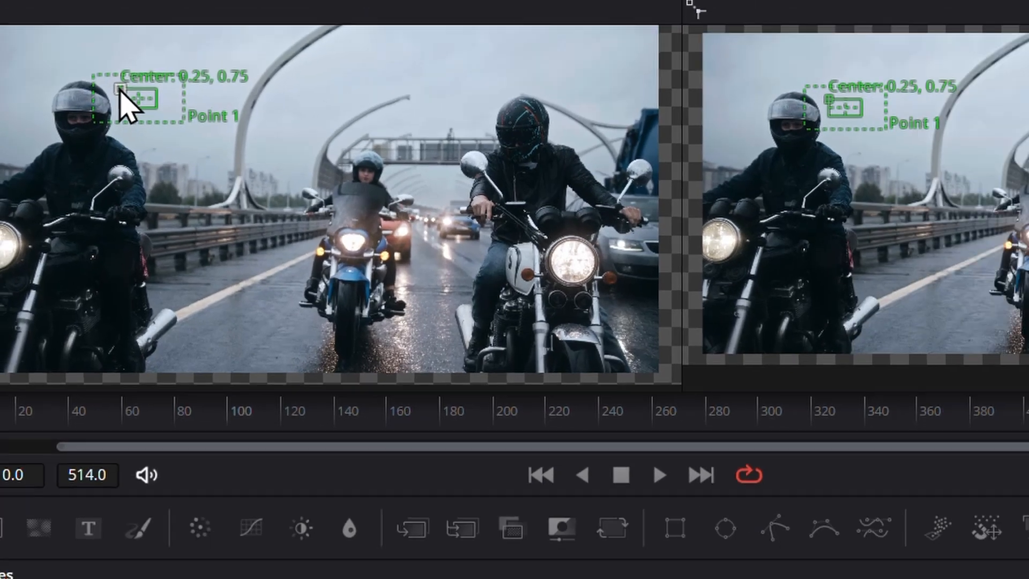
Step: Place the Point 1 tracker over the middle rider's helmet and enlarge its pattern box to a width of about 0.068
left_click_drag(150, 69, 244, 93)
left_click_drag(145, 144, 214, 166)
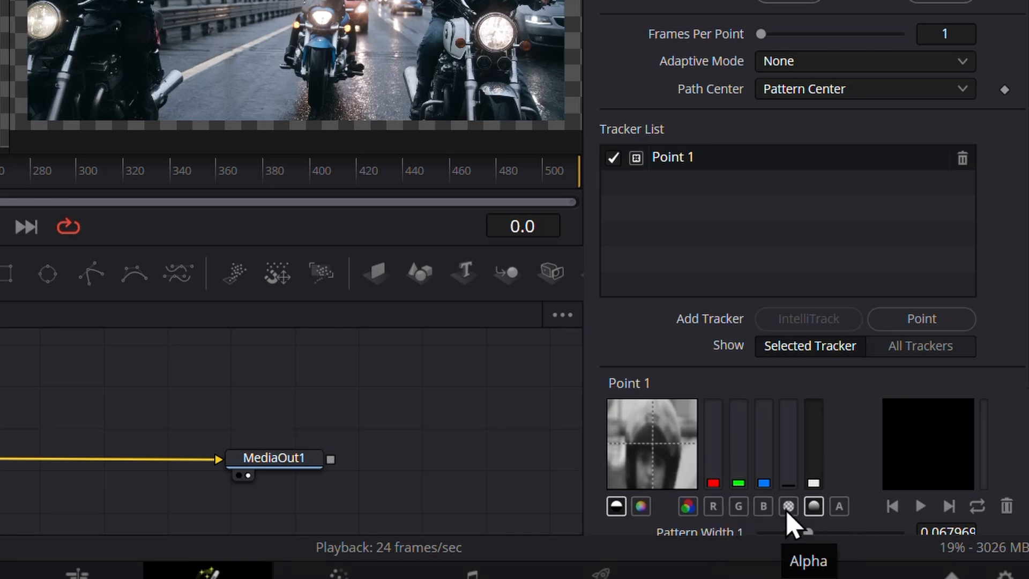
Step: Compare the red, green, blue, alpha, luminance and automatic channels for Point 1 and set the tracking channel to blue
left_click(813, 509)
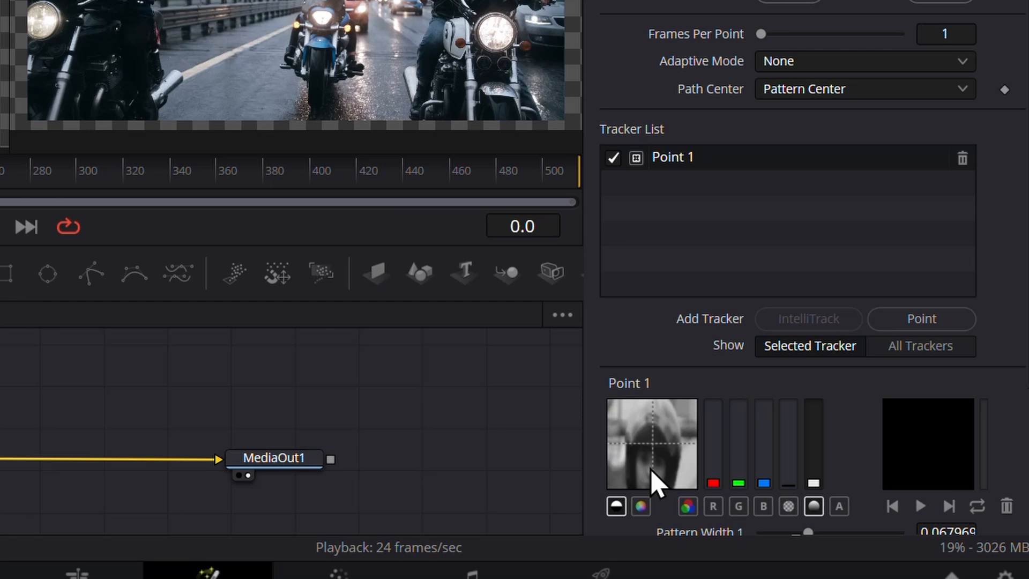
left_click(712, 507)
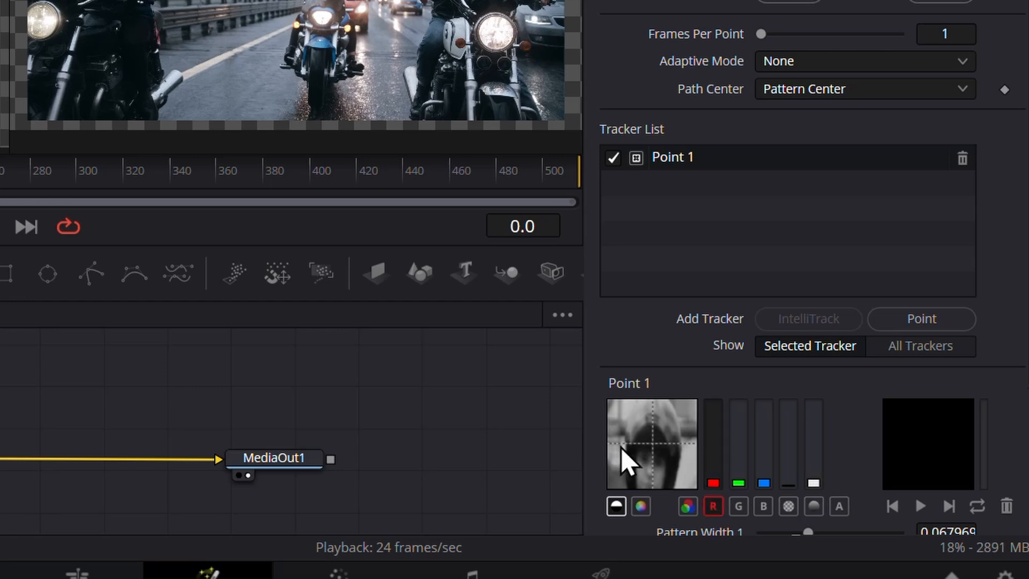
left_click(746, 510)
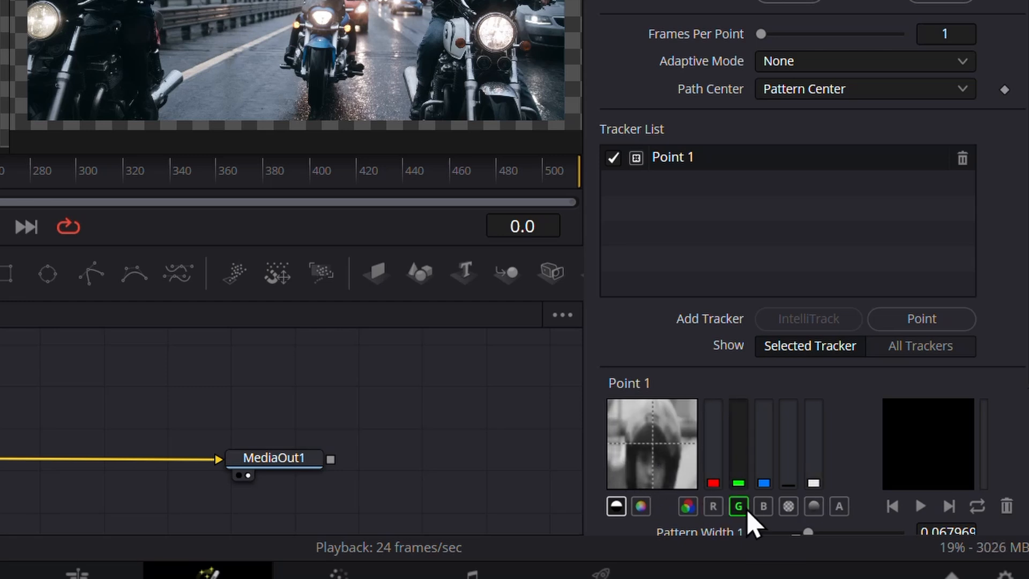
left_click(765, 510)
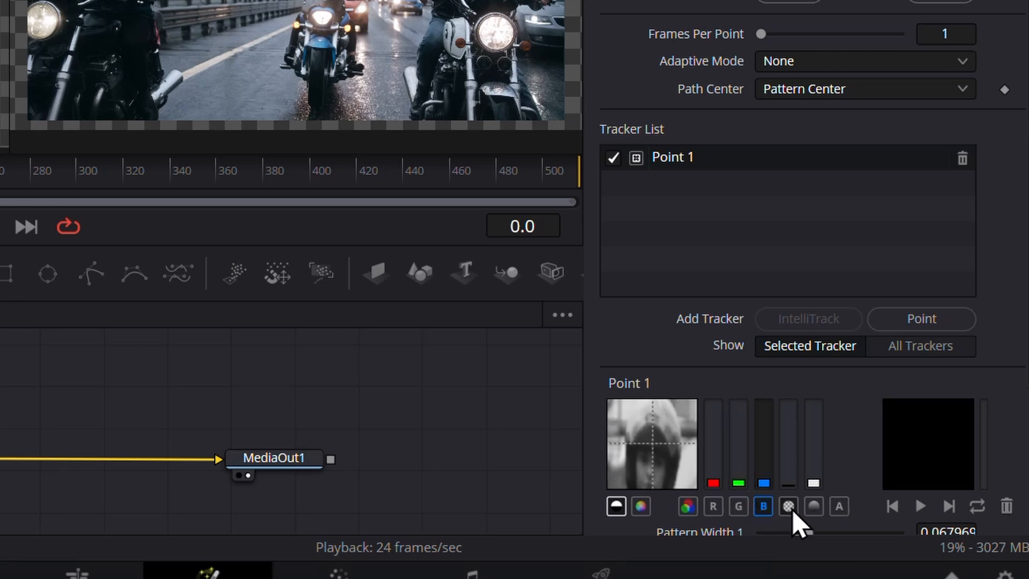
left_click(791, 510)
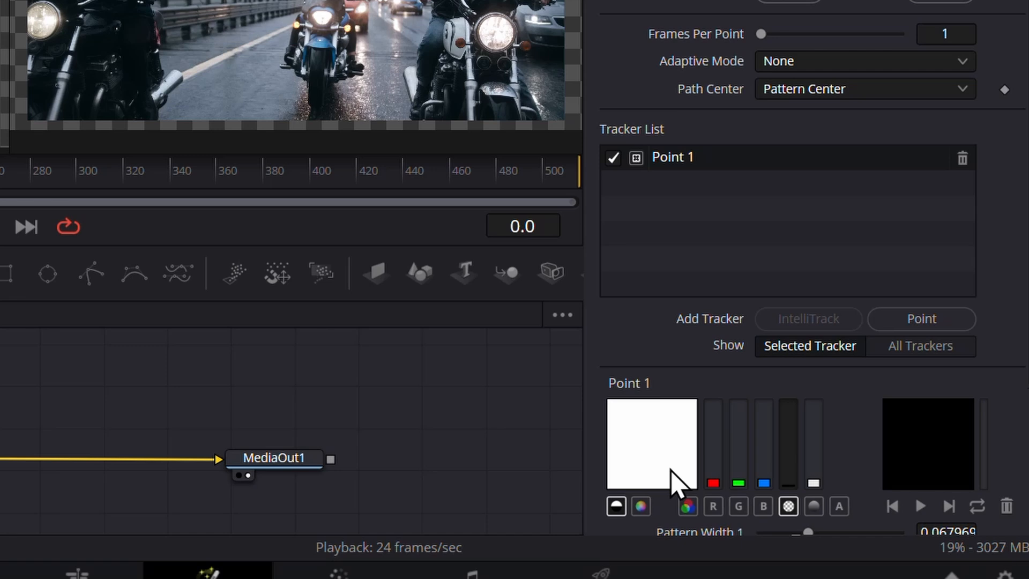
left_click(817, 514)
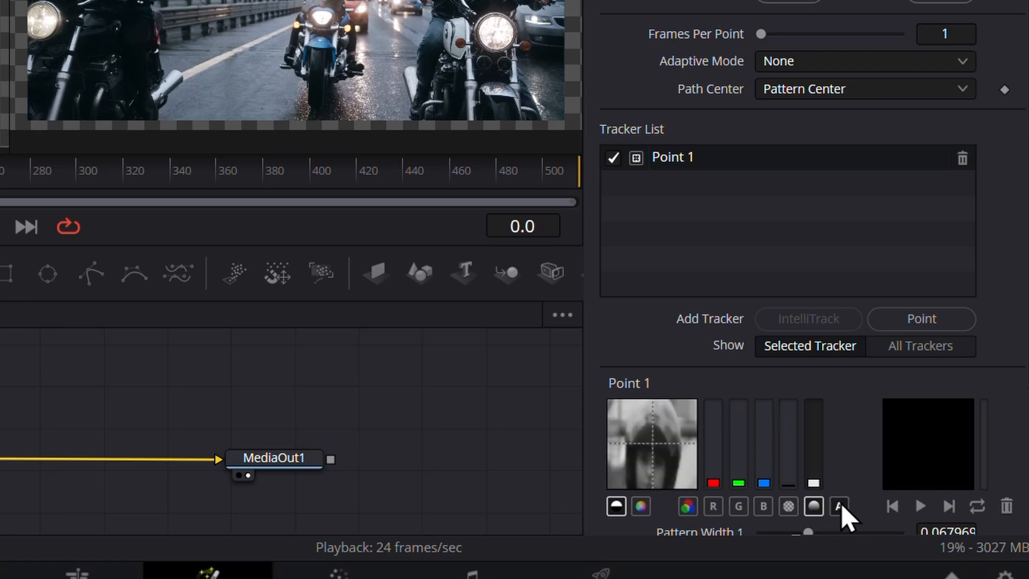
left_click(841, 506)
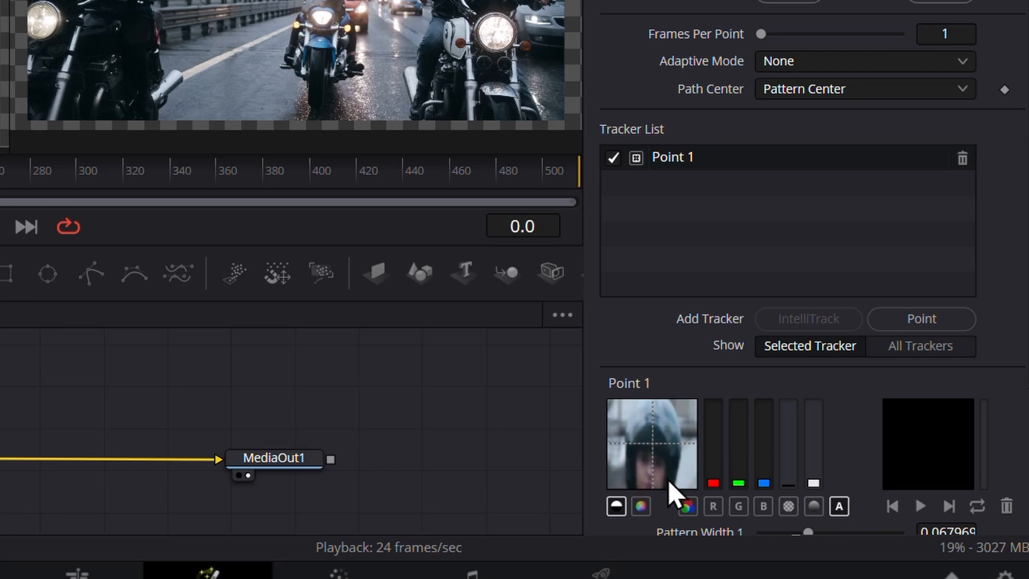
left_click(764, 507)
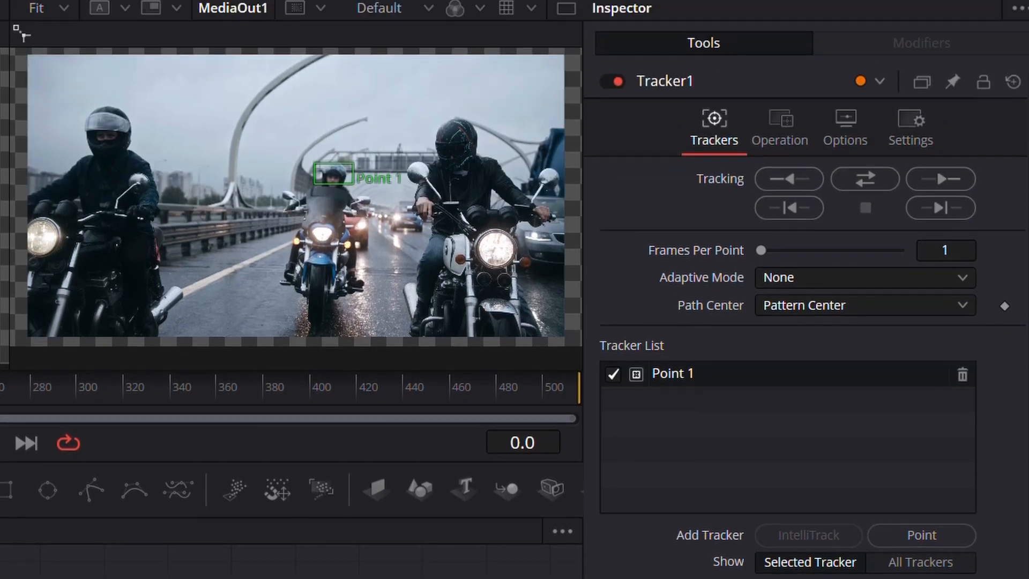
Step: Return the playhead to frame 0 and track Point 1 forward to the clip's last frame, 514
left_click(927, 185)
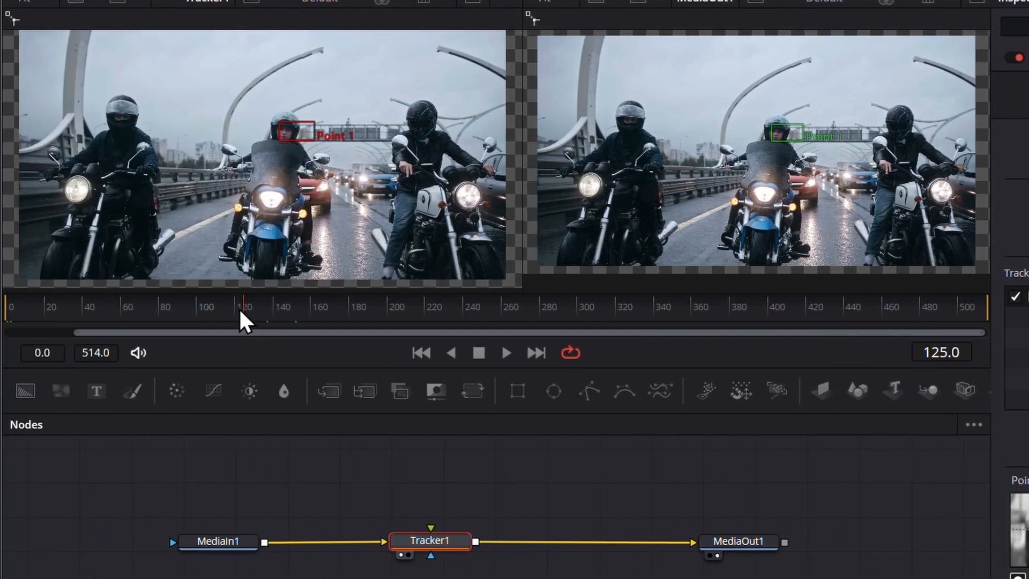
left_click_drag(244, 321, 7, 327)
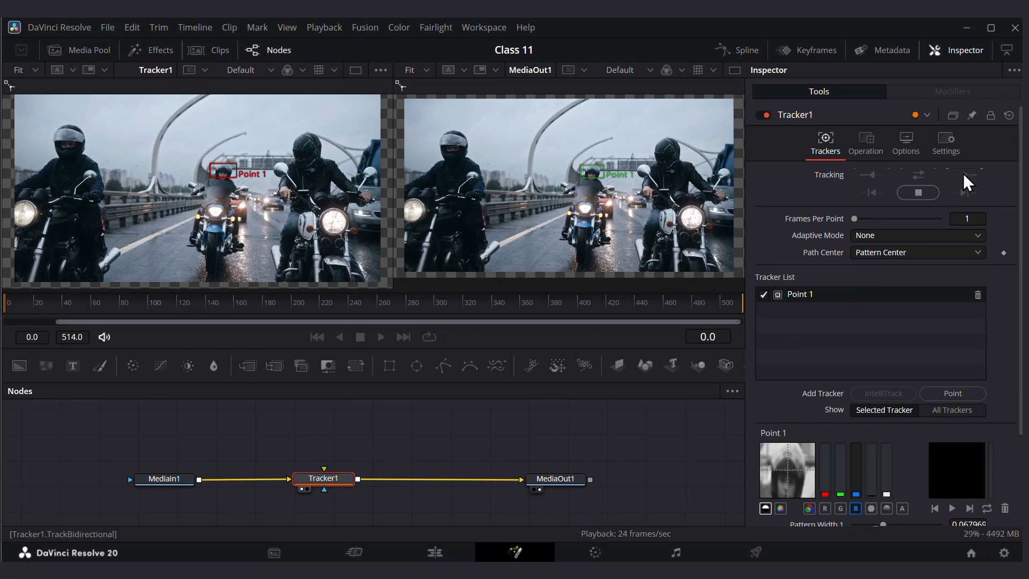
left_click(965, 175)
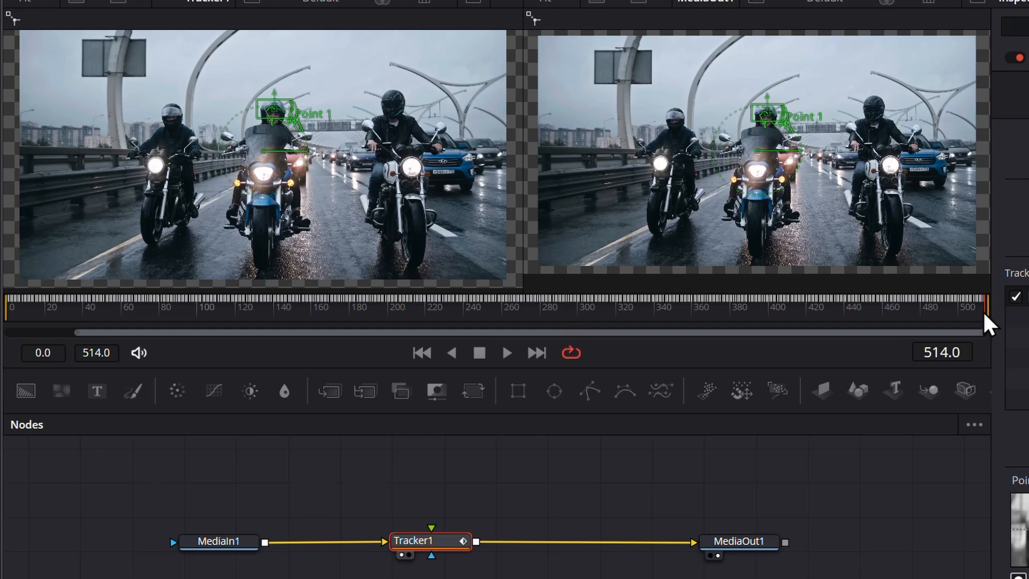
left_click_drag(988, 305, 1003, 308)
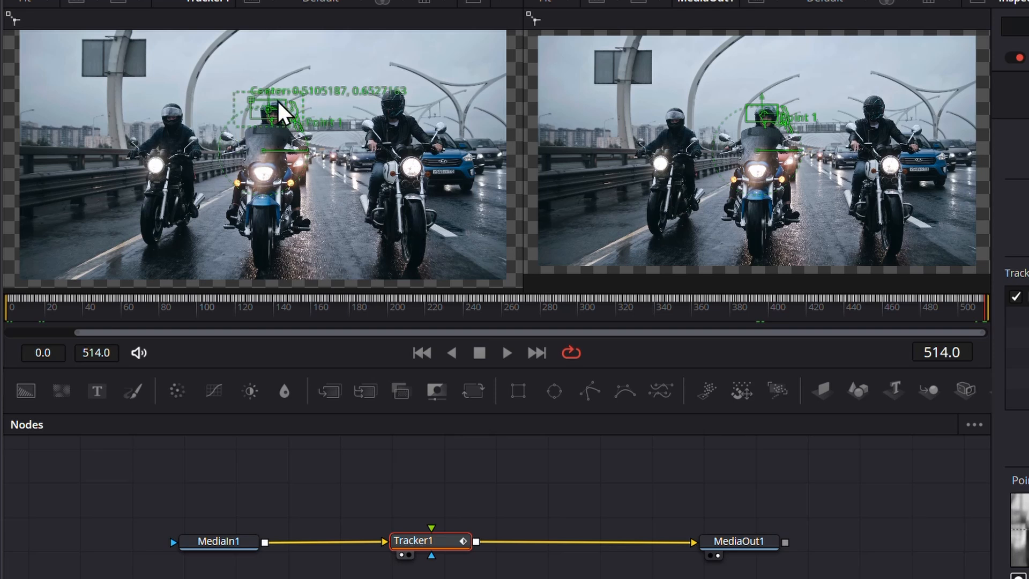
Step: Add a Text+ node above Tracker1 and feed its output into Tracker1's foreground input instead of Merge1
left_click(430, 542)
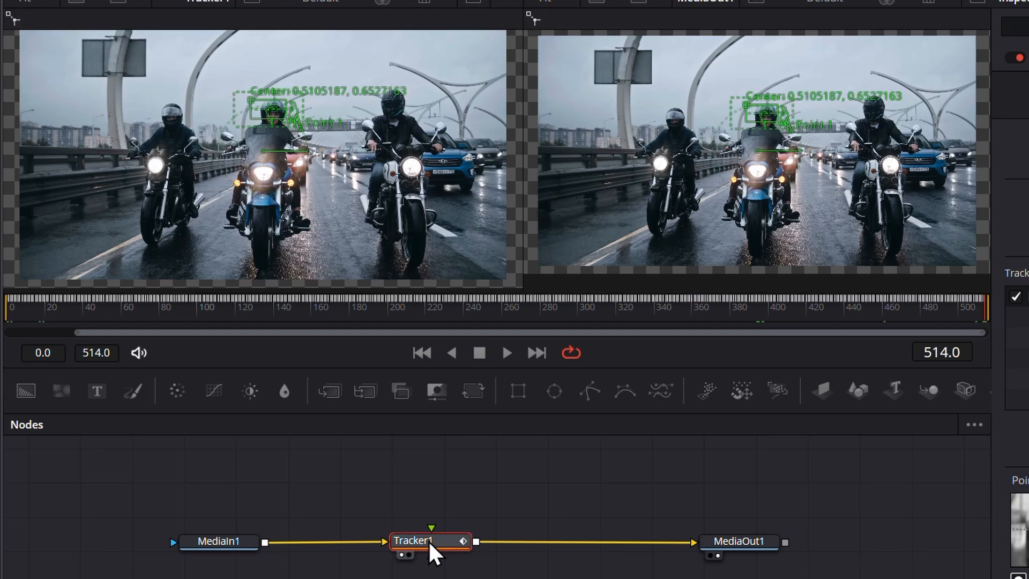
left_click(99, 399)
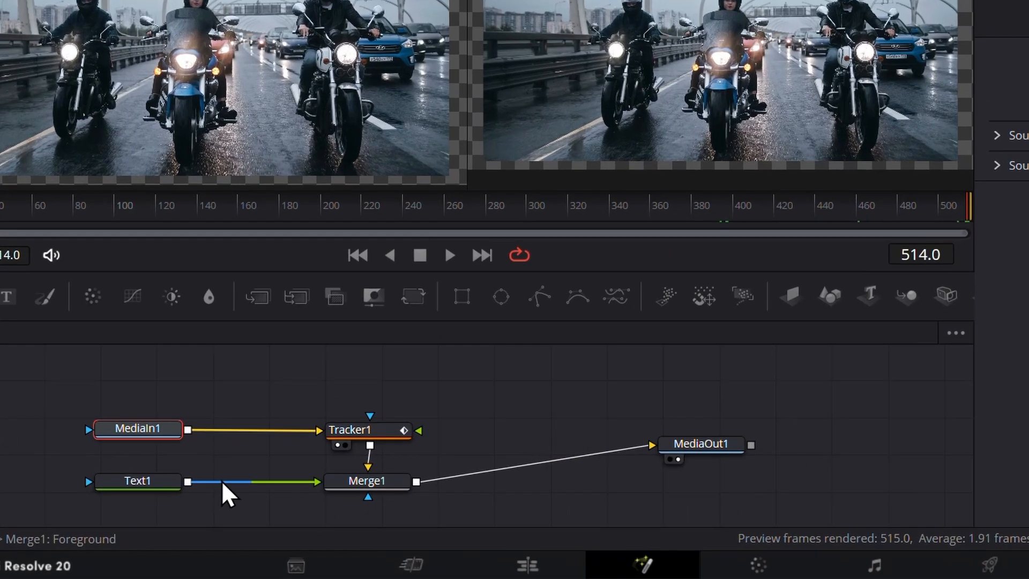
left_click_drag(294, 485, 279, 480)
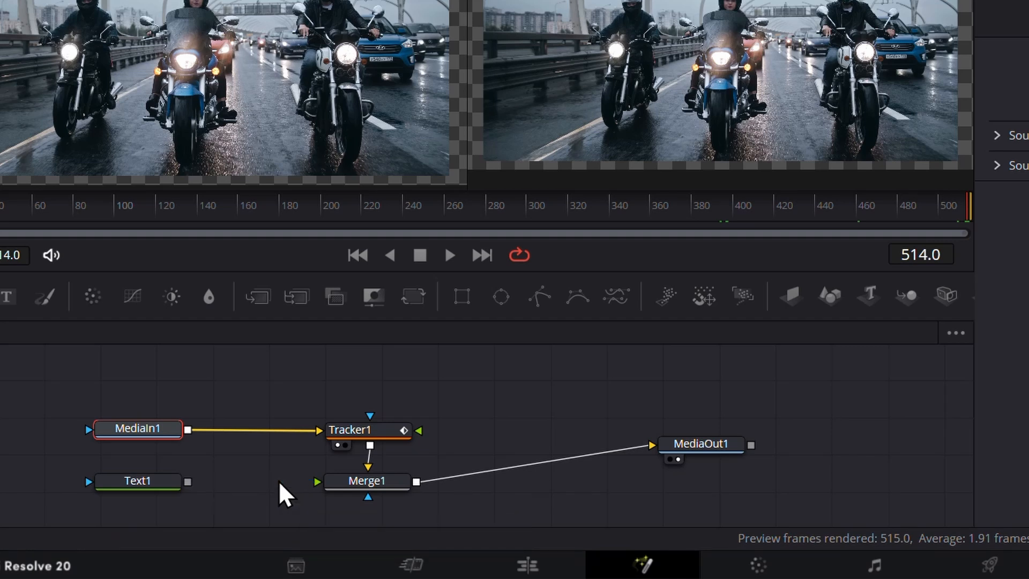
left_click(189, 482)
left_click_drag(188, 481, 376, 430)
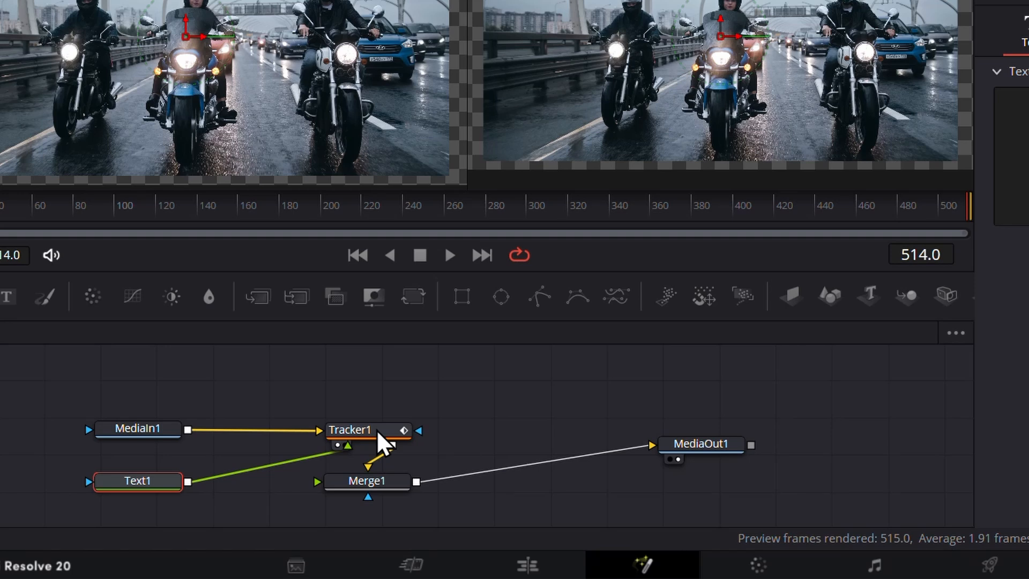
left_click_drag(141, 490, 373, 379)
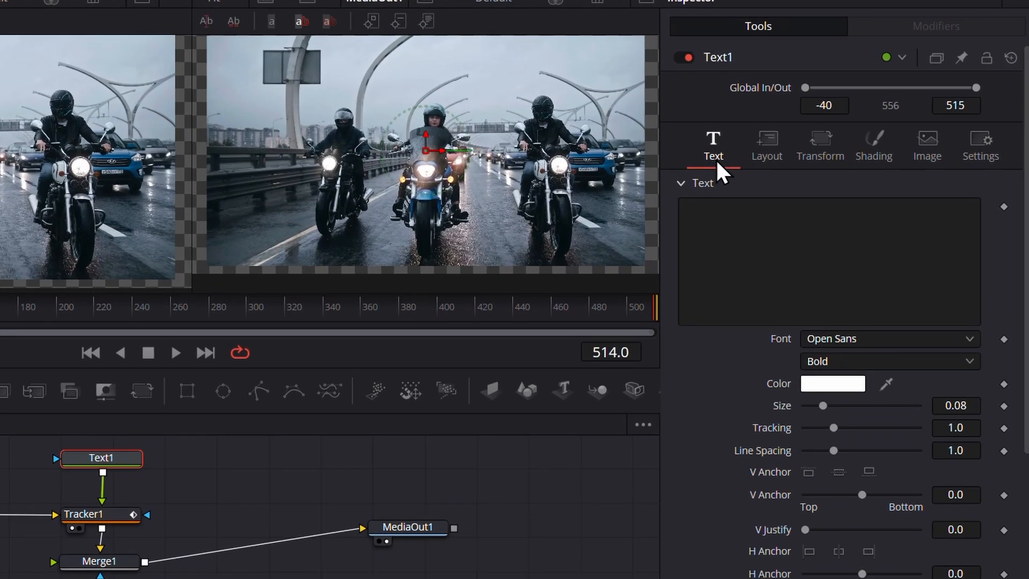
Step: Enter "Middle 1" as the text of the Text1 node
left_click(781, 254)
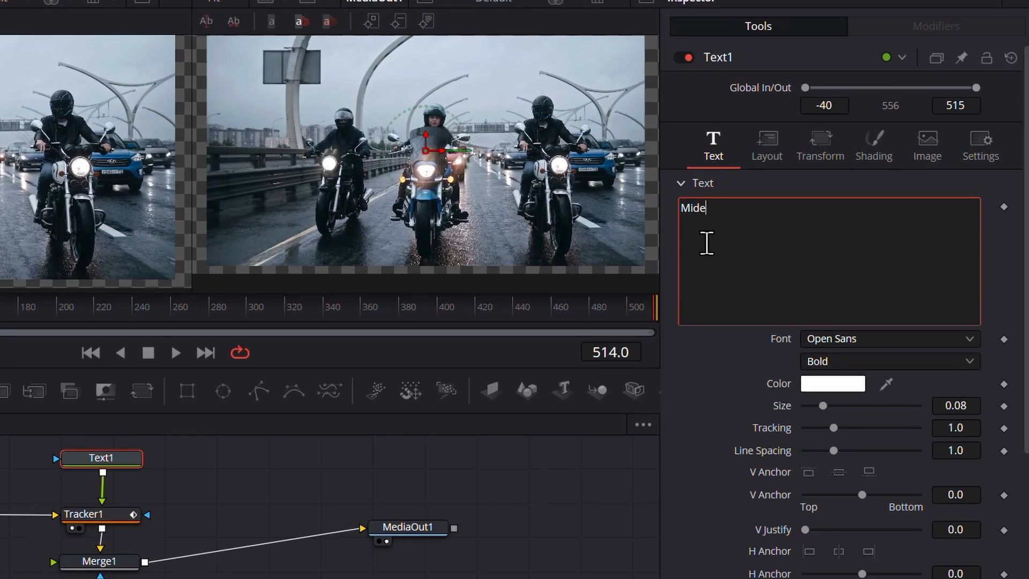
type("Middle1")
key("BackSpace")
type("1")
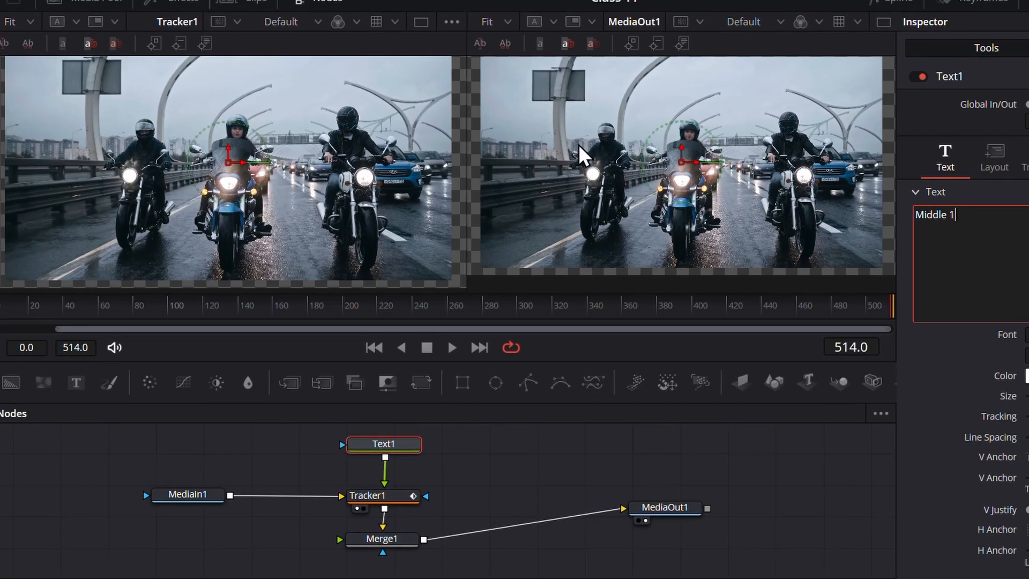
Step: Set the Tracker1 node's operation to Match Move
left_click(382, 498)
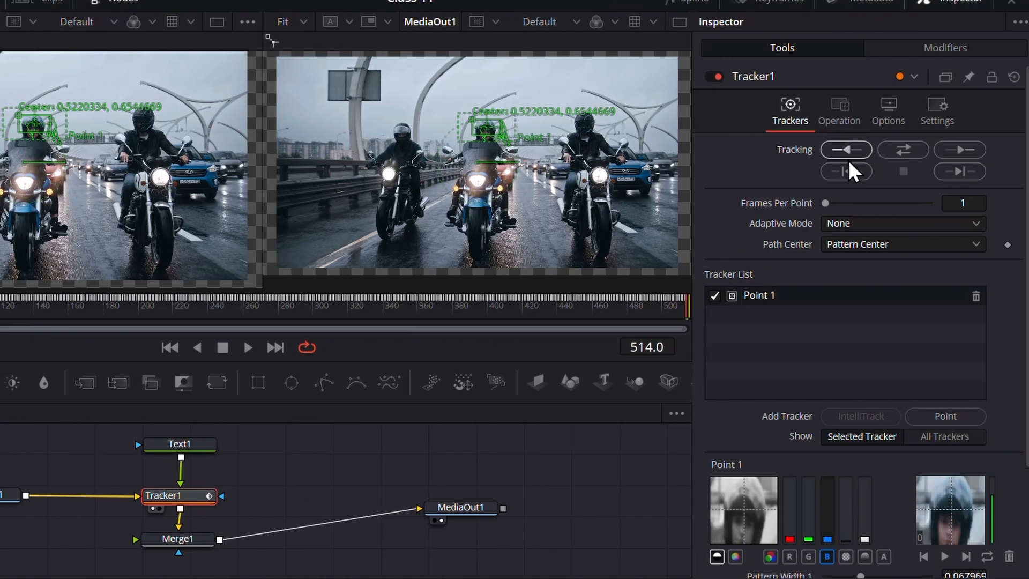
left_click(839, 119)
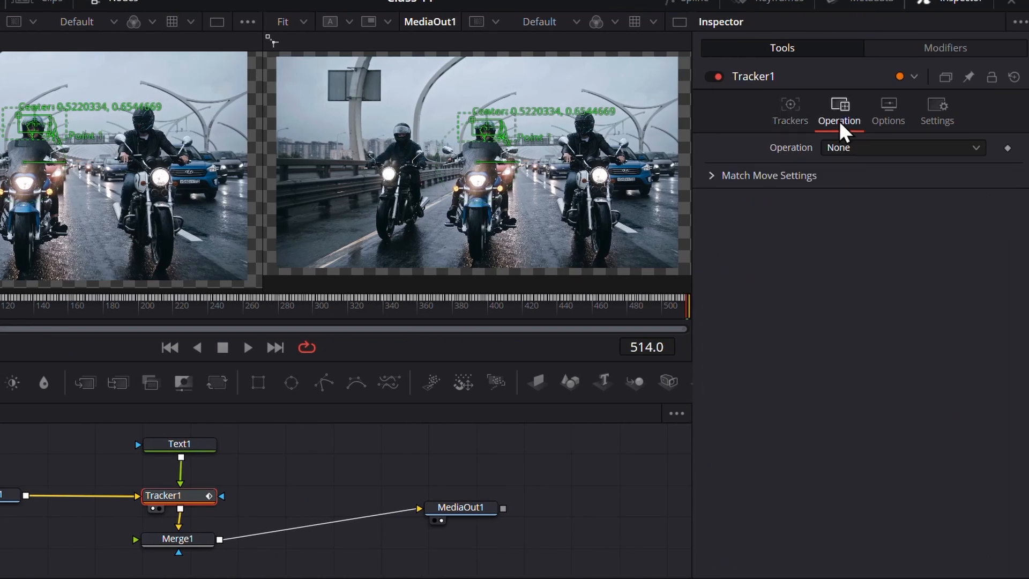
left_click(977, 149)
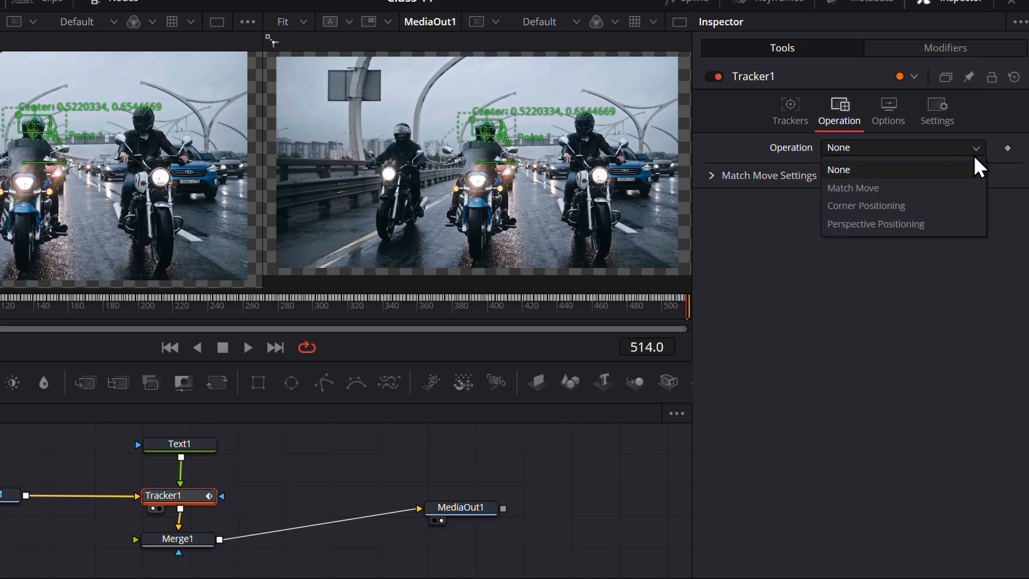
left_click(956, 187)
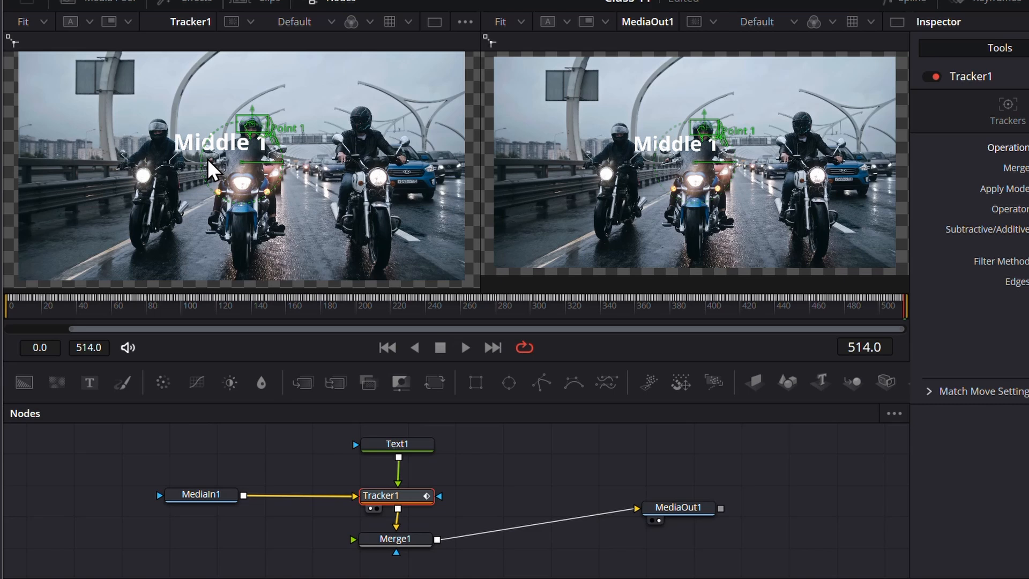
Step: Reposition the Text1 label so it sits just above the middle rider's helmet
left_click(392, 448)
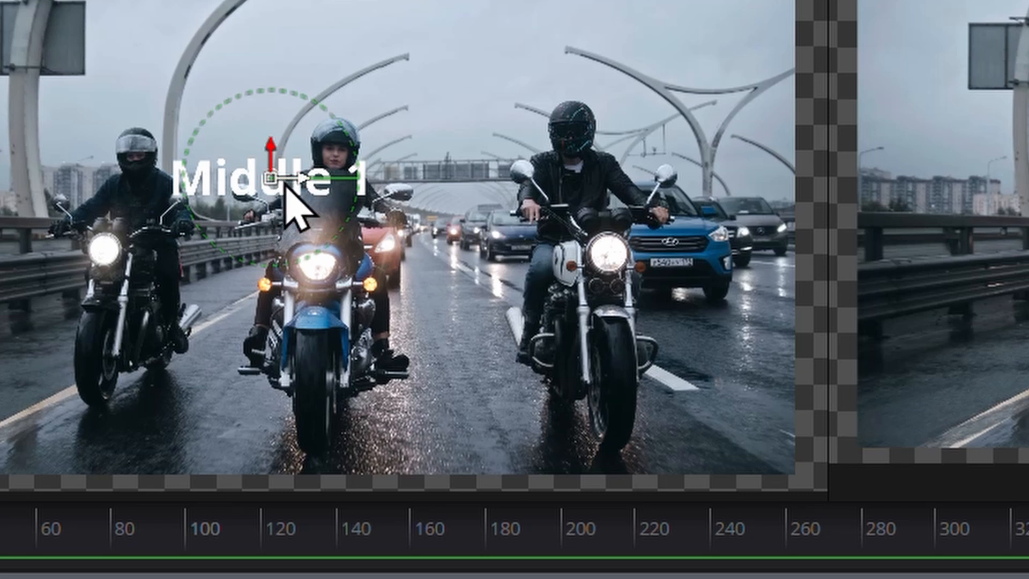
left_click_drag(269, 148, 288, 304)
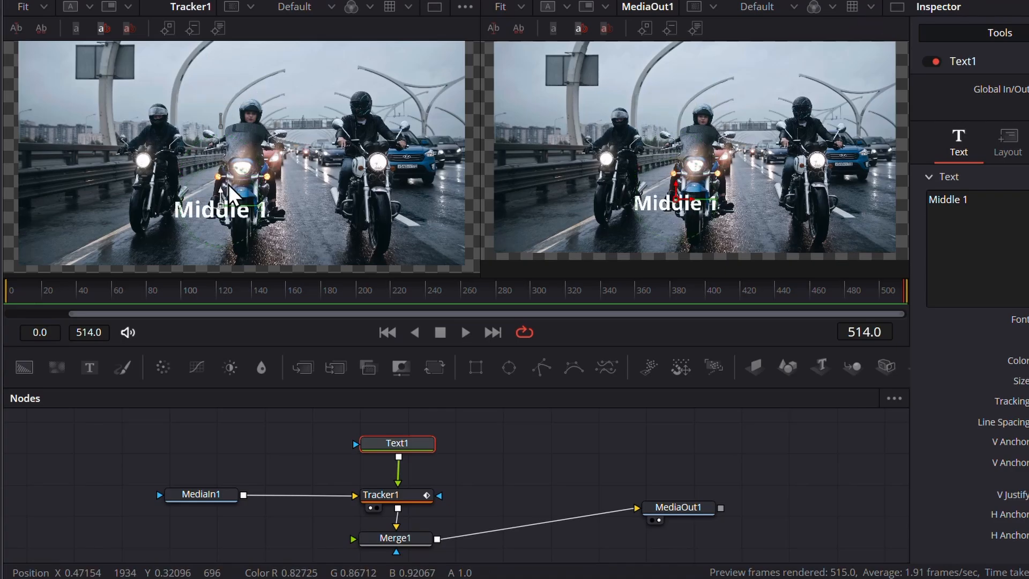
left_click_drag(230, 185, 236, 138)
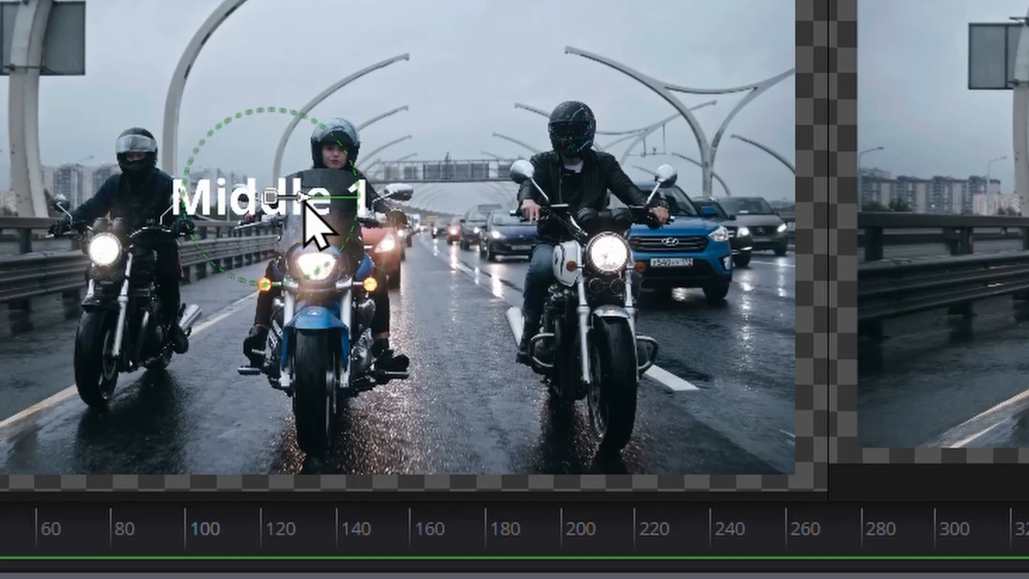
left_click_drag(303, 197, 223, 210)
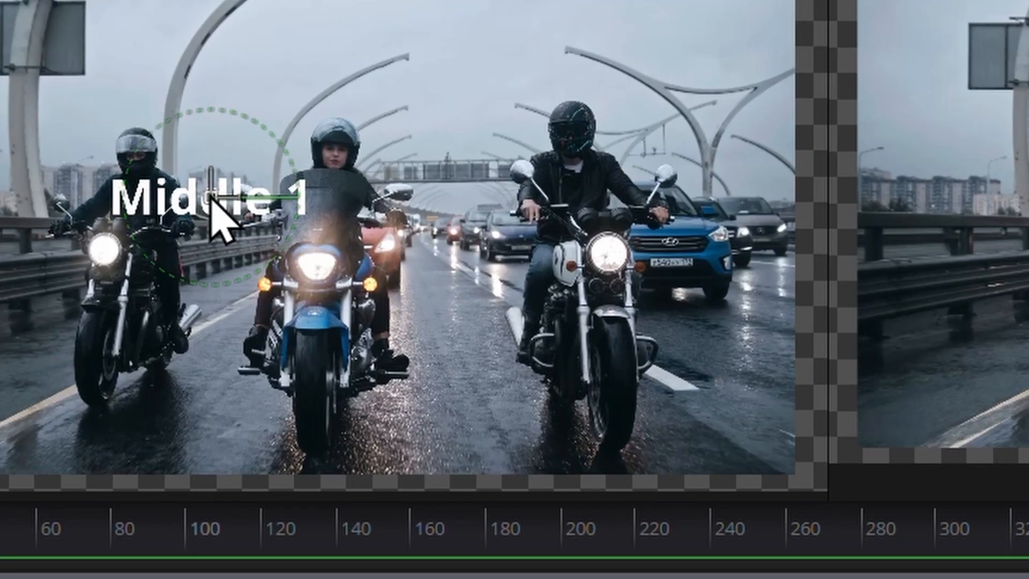
left_click_drag(211, 198, 347, 130)
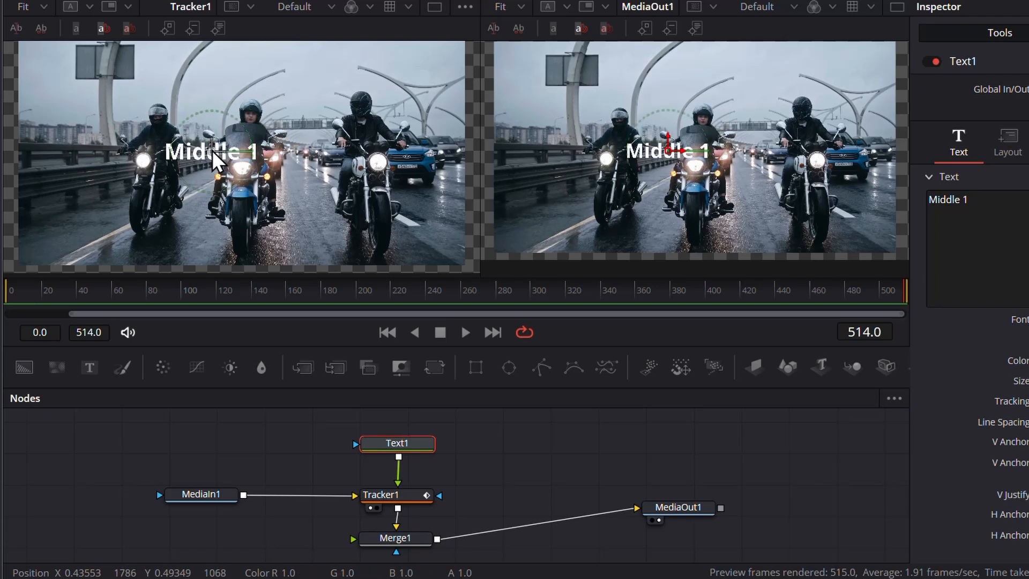
left_click_drag(254, 97, 255, 98)
Step: Style the label with the pink color #ff068b, a size of 0.0512 and the Myanmar Text font
left_click(850, 361)
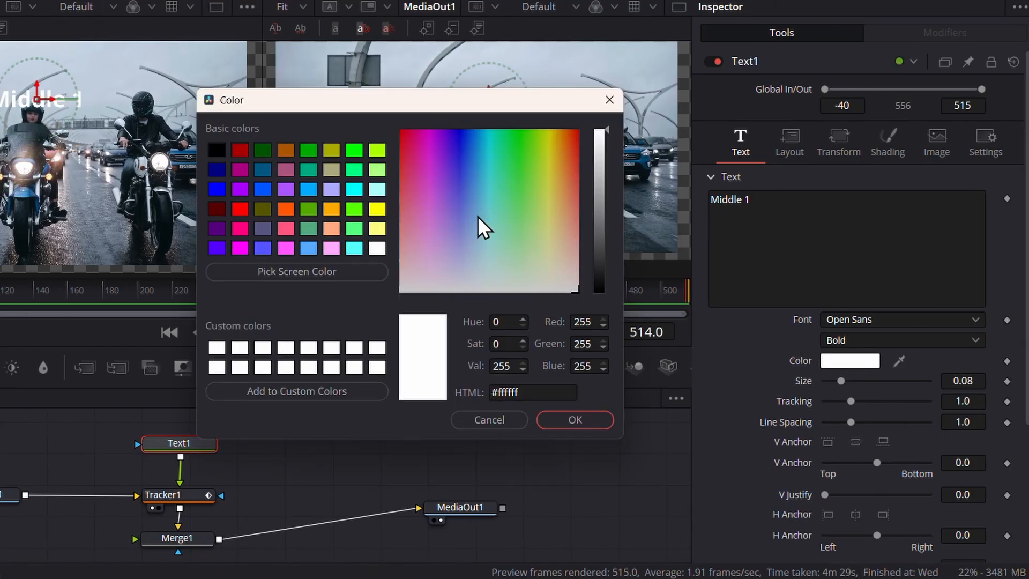
left_click_drag(477, 219, 415, 133)
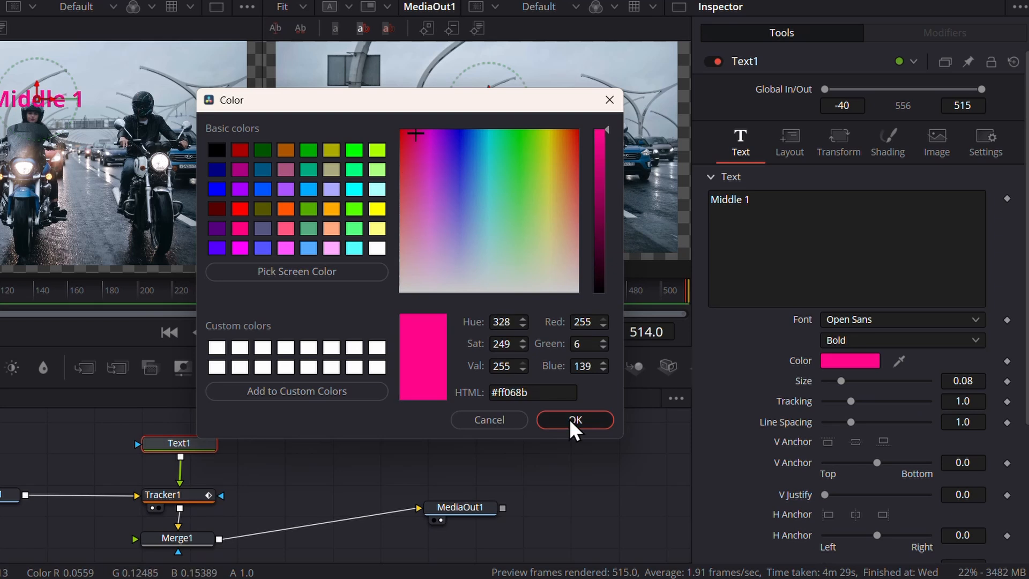
left_click(574, 420)
left_click_drag(841, 381, 838, 381)
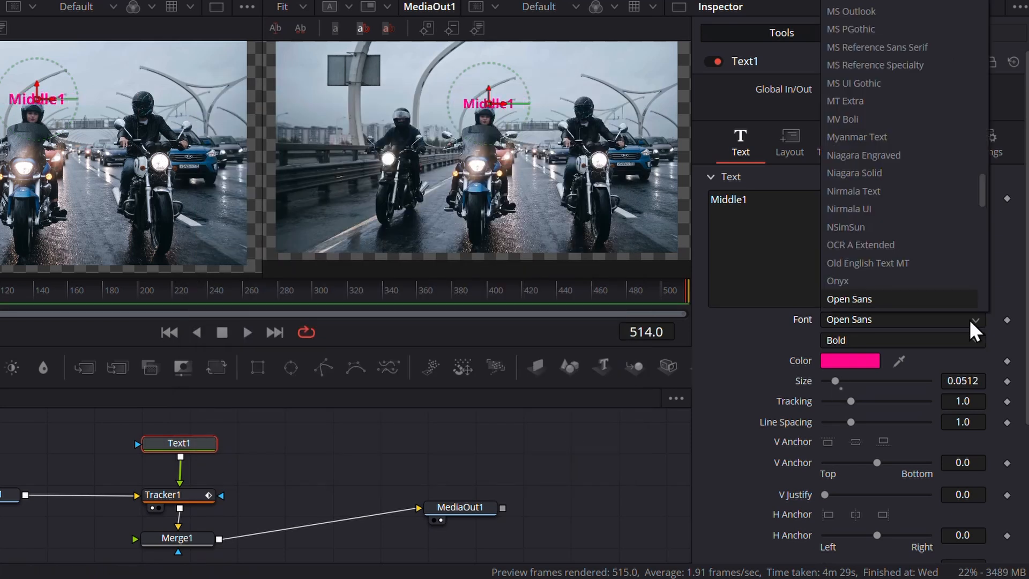
left_click(903, 141)
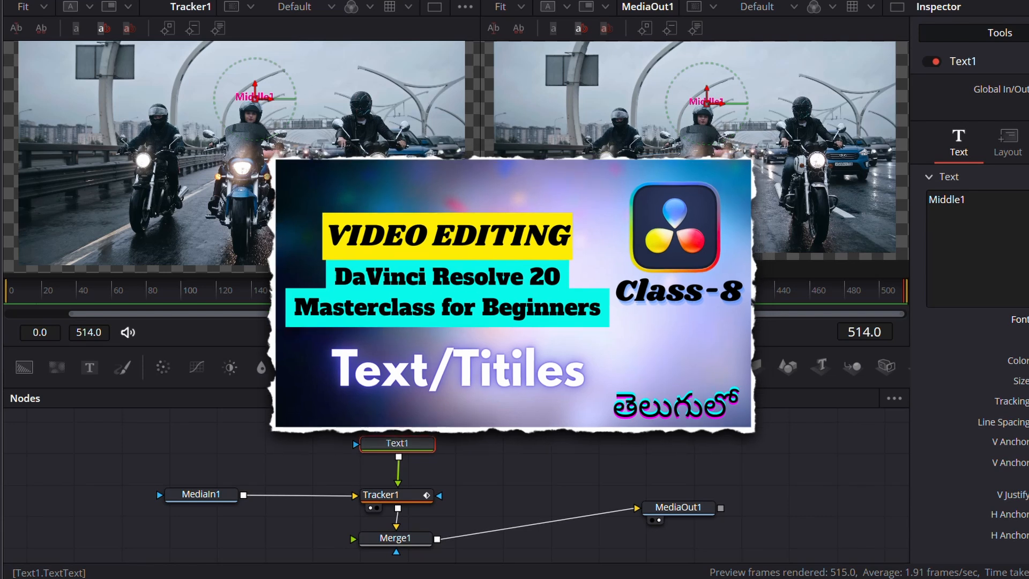
Step: Return the playhead to the clip's start and play the composition to check how the label follows the rider
left_click_drag(905, 294, 902, 295)
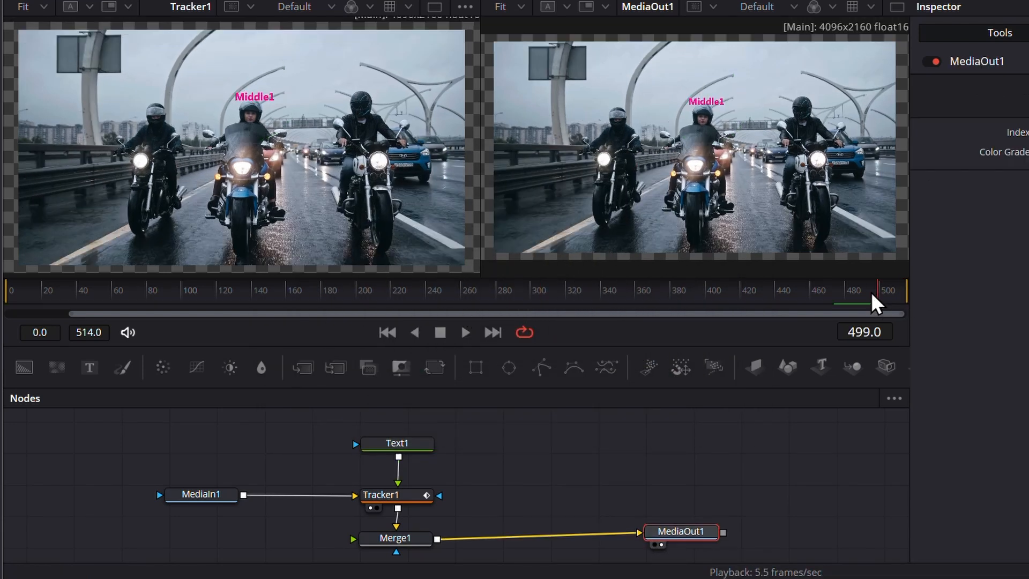
left_click_drag(882, 294, 8, 306)
left_click(465, 332)
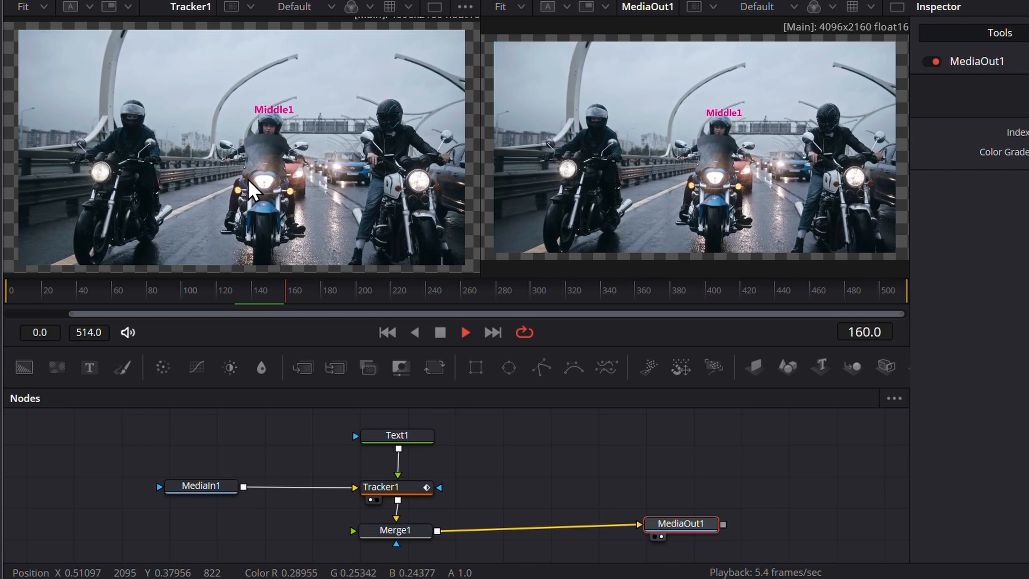
left_click(440, 334)
Step: Disconnect Text1 from Tracker1's foreground input and move the text node aside in the node graph
left_click(402, 436)
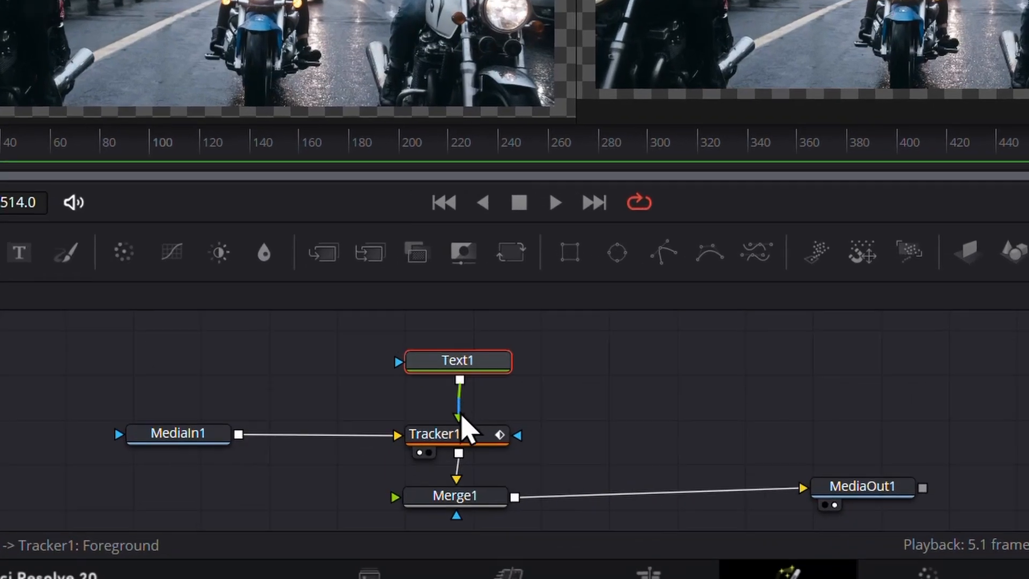
left_click(462, 418)
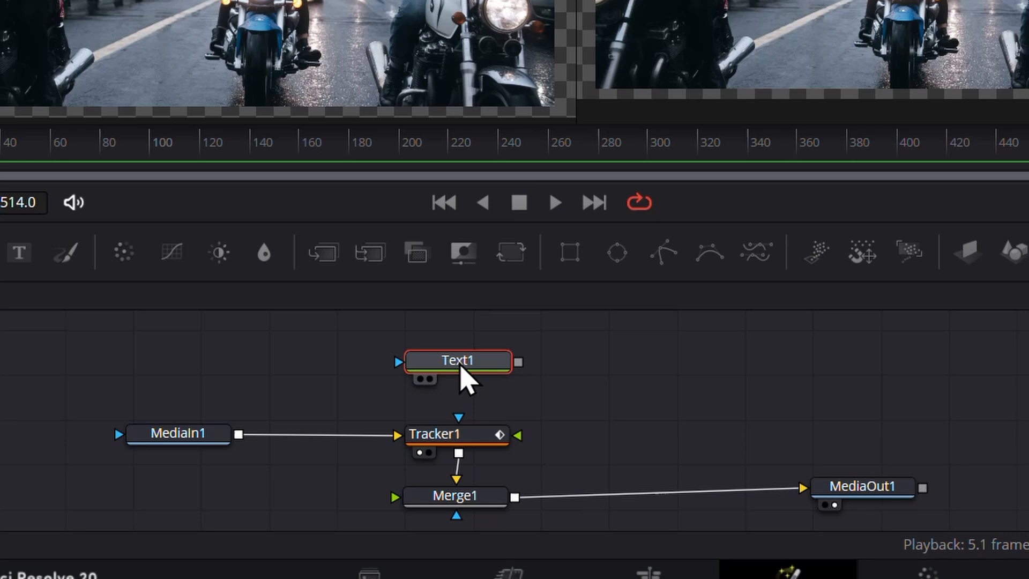
left_click_drag(464, 380, 784, 363)
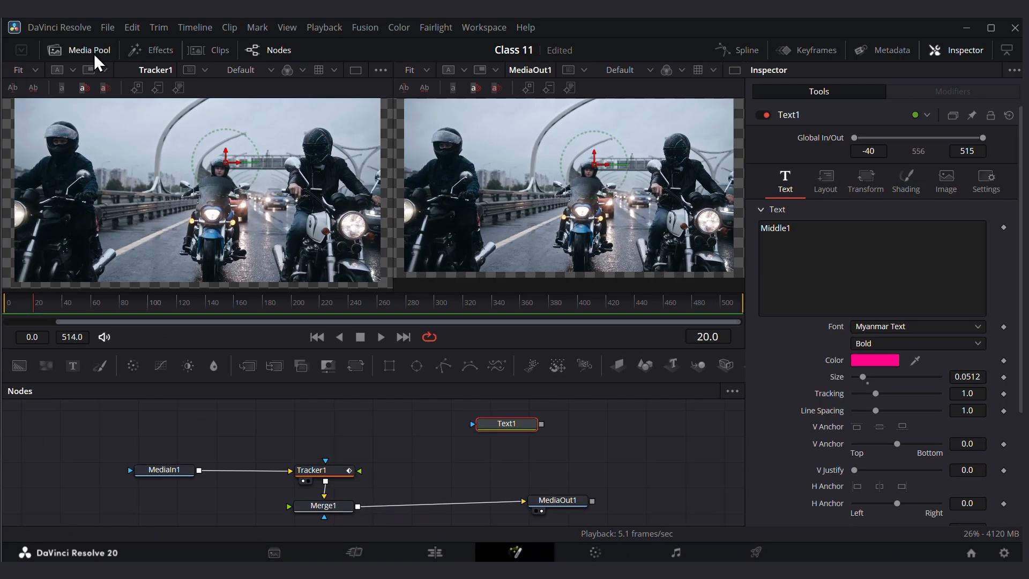
Step: Import the image download__15_-removebg-preview (2) from the Downloads folder into the media pool
left_click(89, 50)
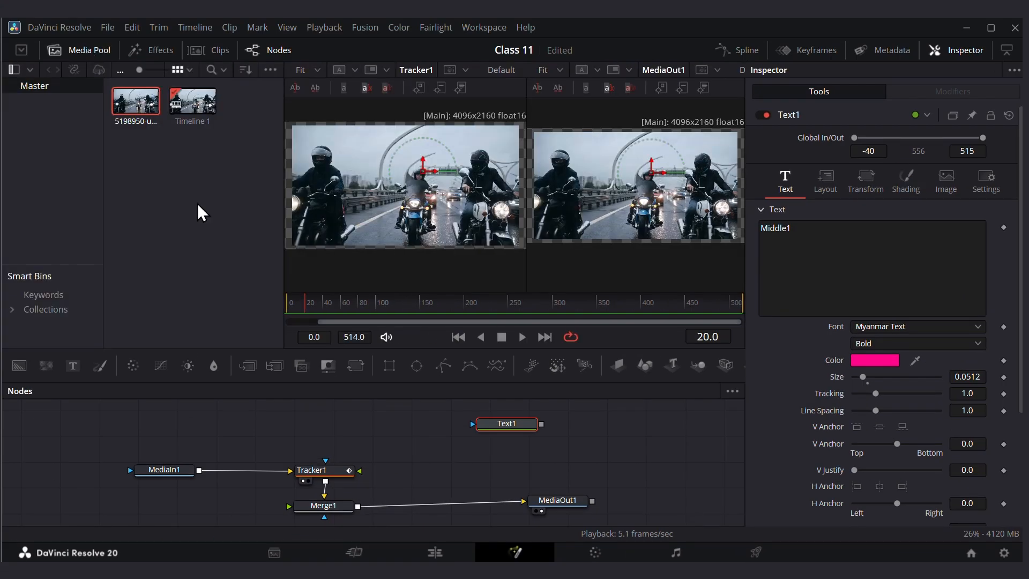
double_click(197, 203)
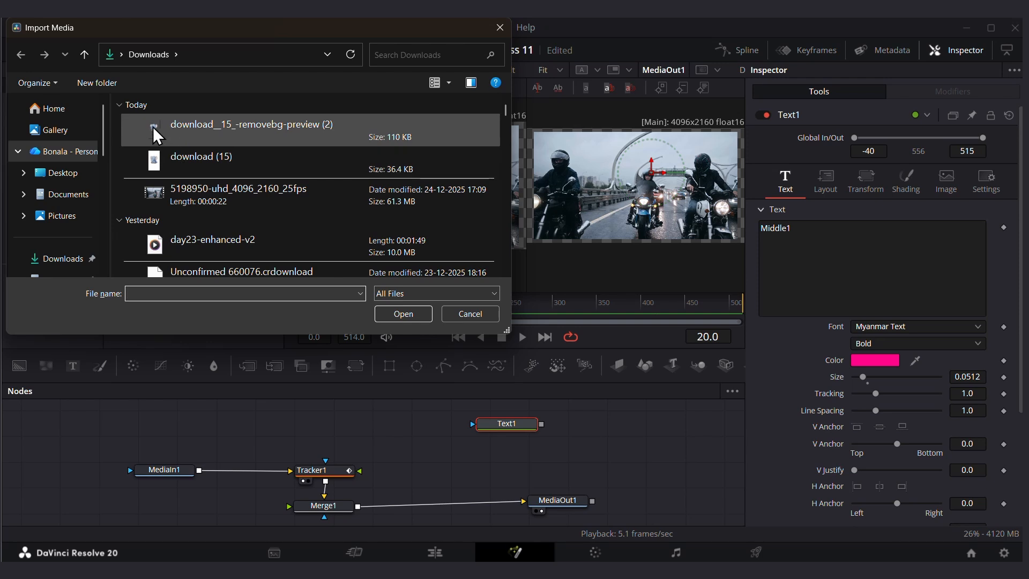
left_click(150, 126)
left_click(399, 315)
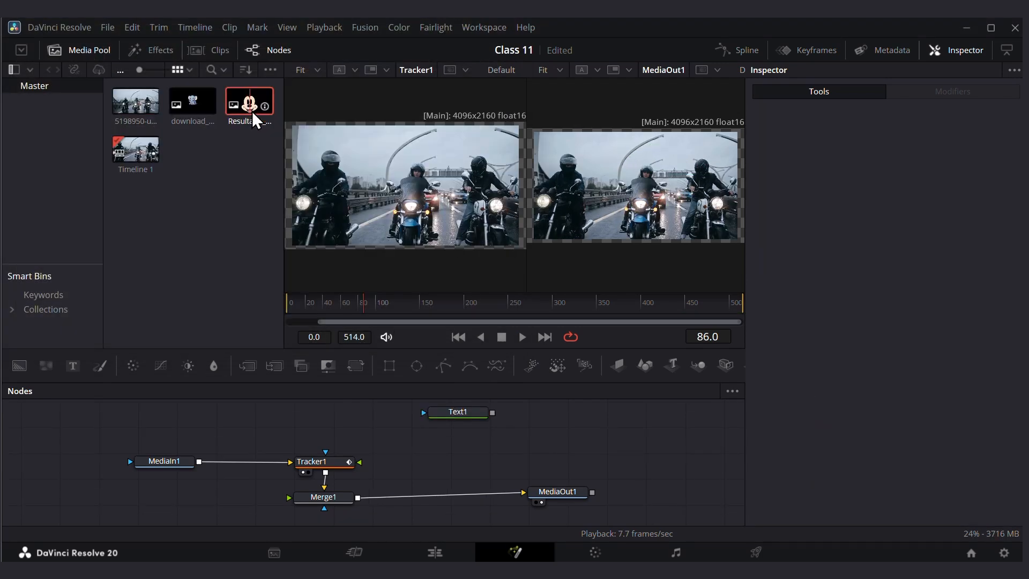
Step: Add the Mickey Mouse face image from the media pool above Tracker1 and feed it into Tracker1's foreground input
left_click_drag(331, 366, 328, 422)
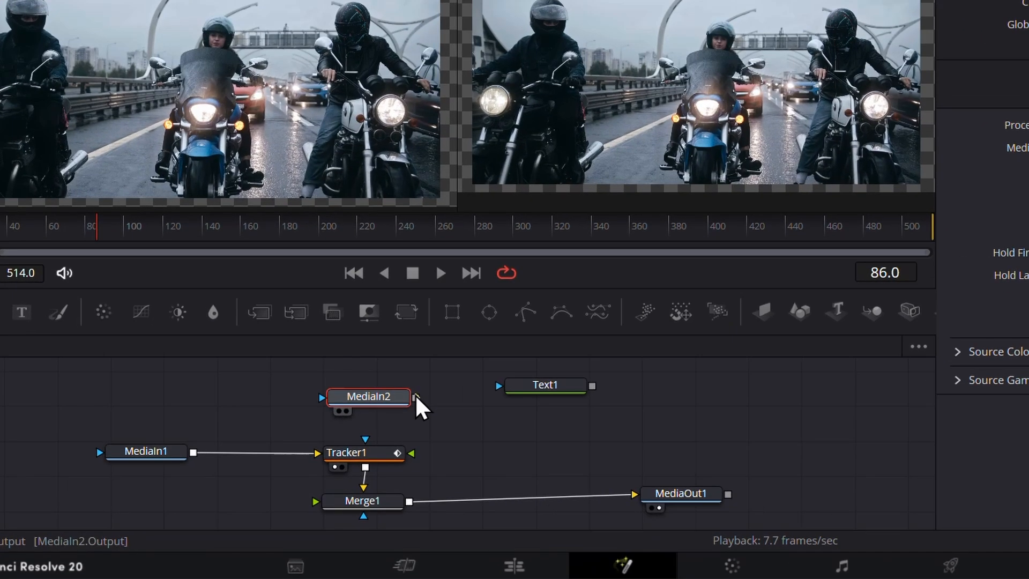
left_click_drag(416, 397, 371, 467)
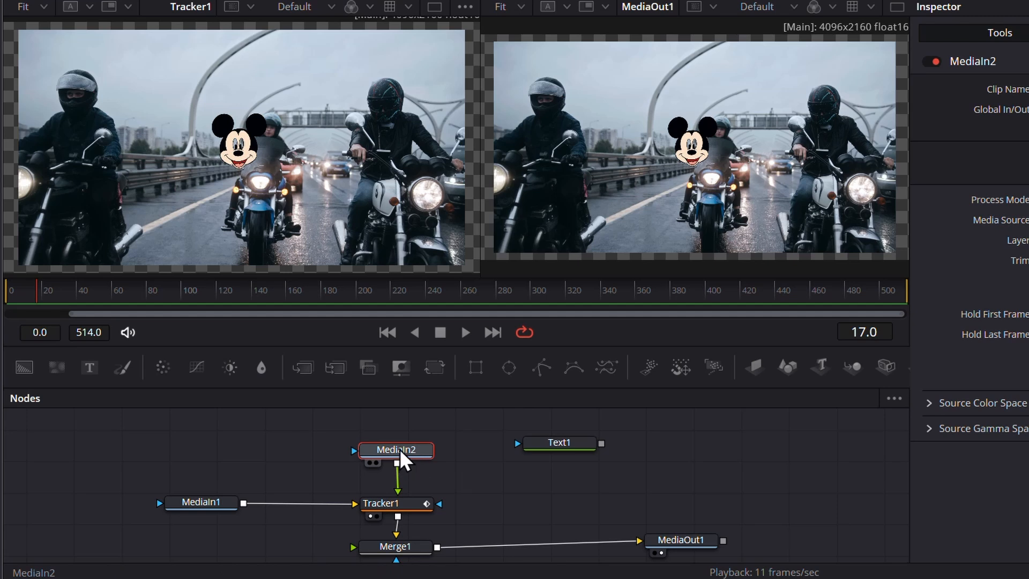
Step: Insert a Transform (Xf) node between MediaIn2 and Tracker1
key("shift+space")
type("t")
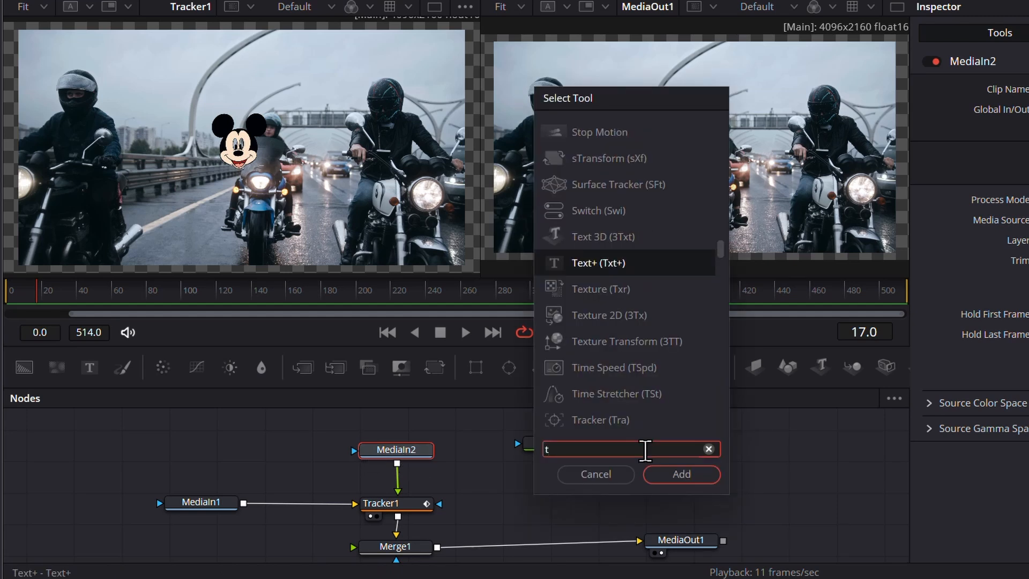
type("rans")
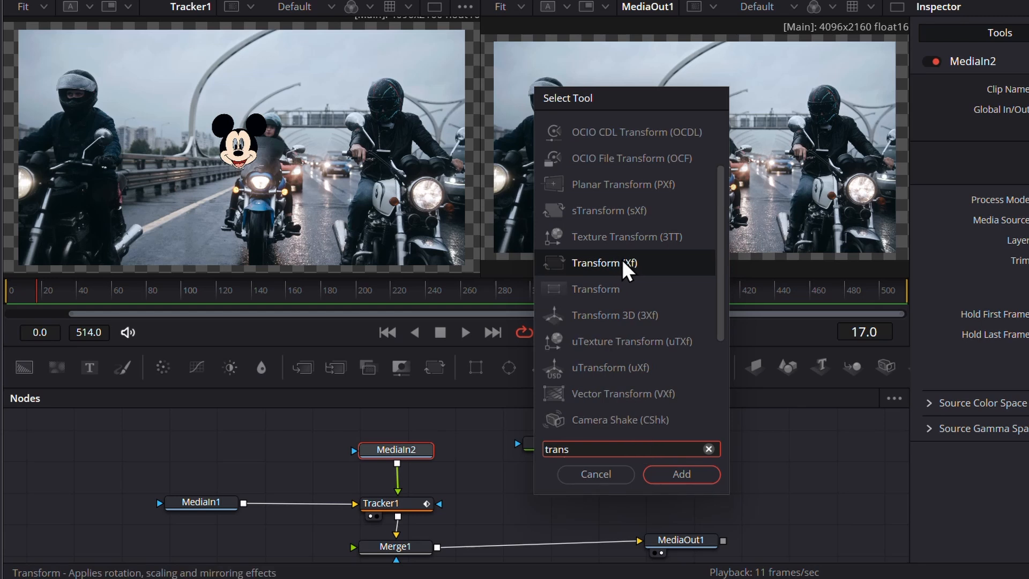
left_click(689, 475)
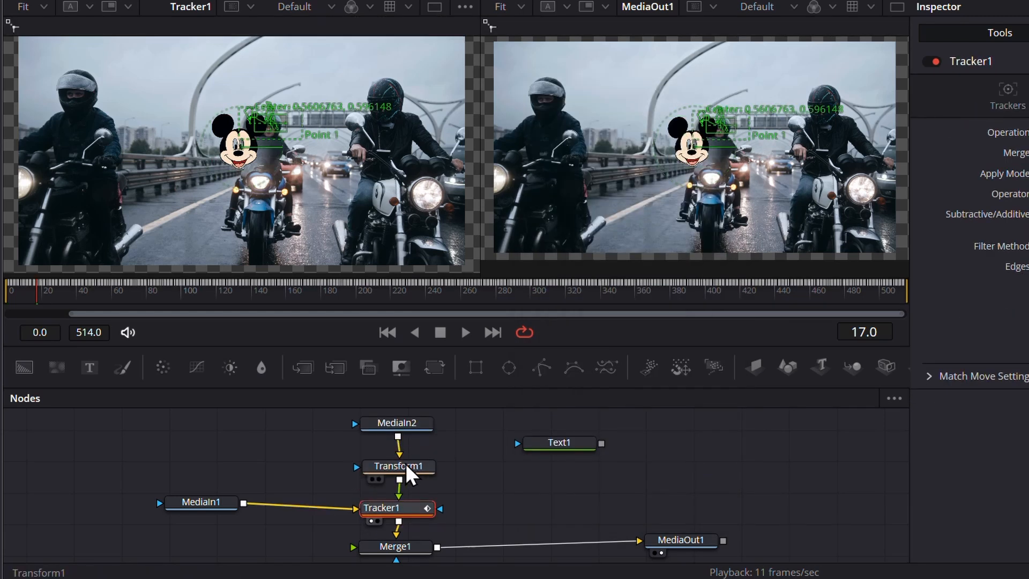
Step: Use Transform1 to move the Mickey face above the middle rider's helmet and scale it down
left_click(413, 472)
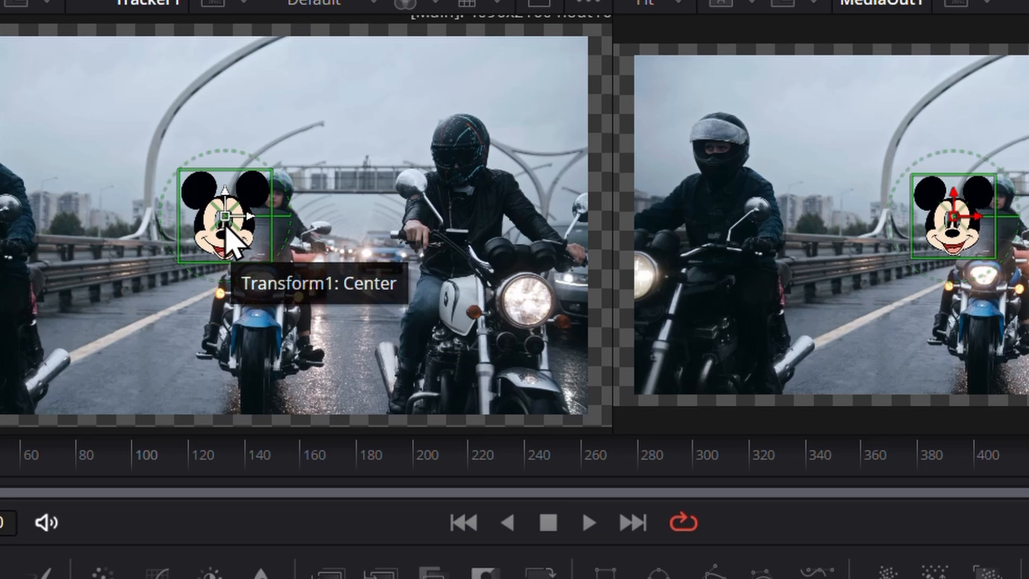
left_click_drag(226, 216, 273, 172)
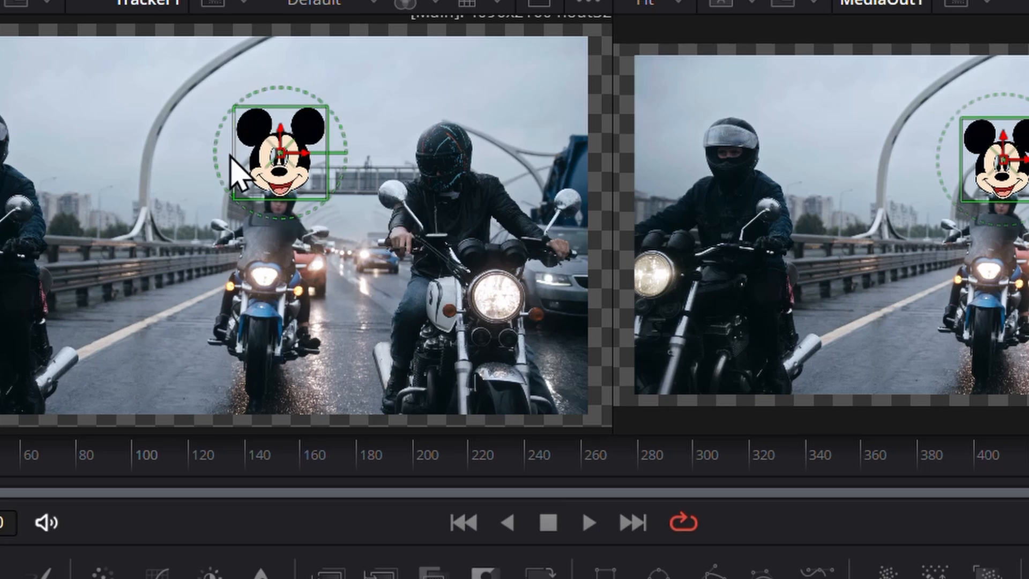
left_click_drag(330, 199, 301, 181)
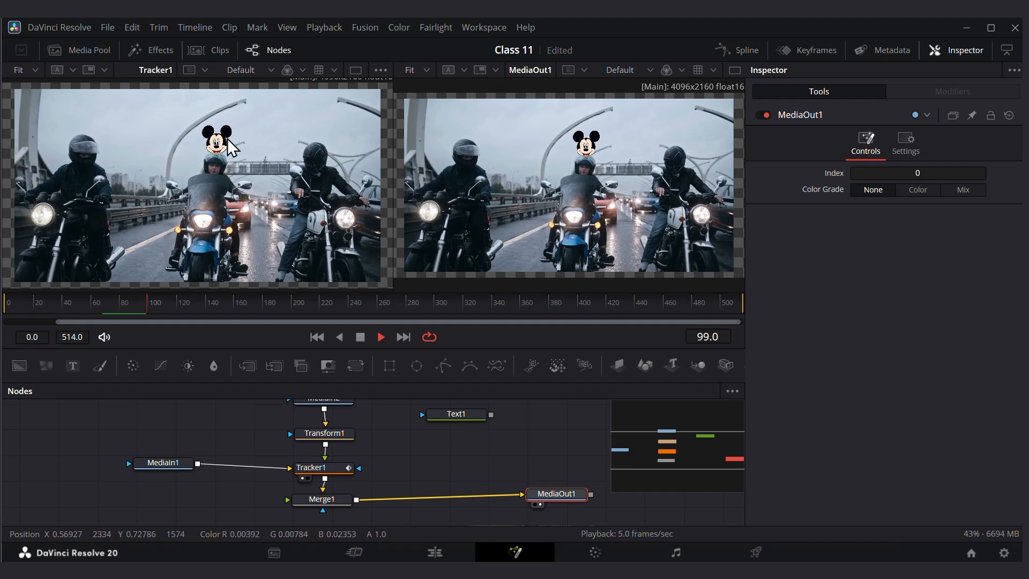
Step: Switch to the Edit page and play Timeline 1 from its beginning to review the tracked image
left_click(433, 552)
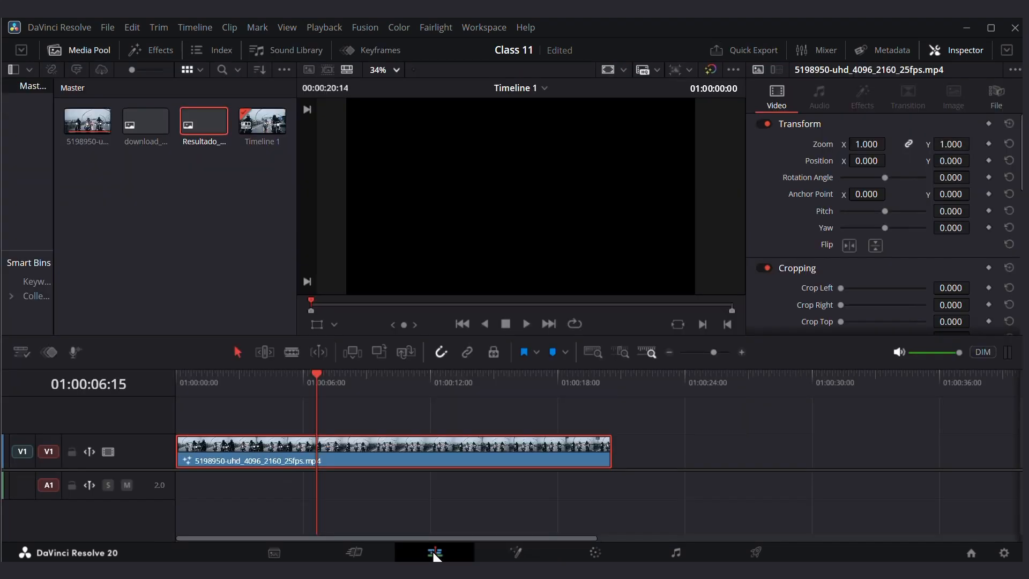
left_click(181, 378)
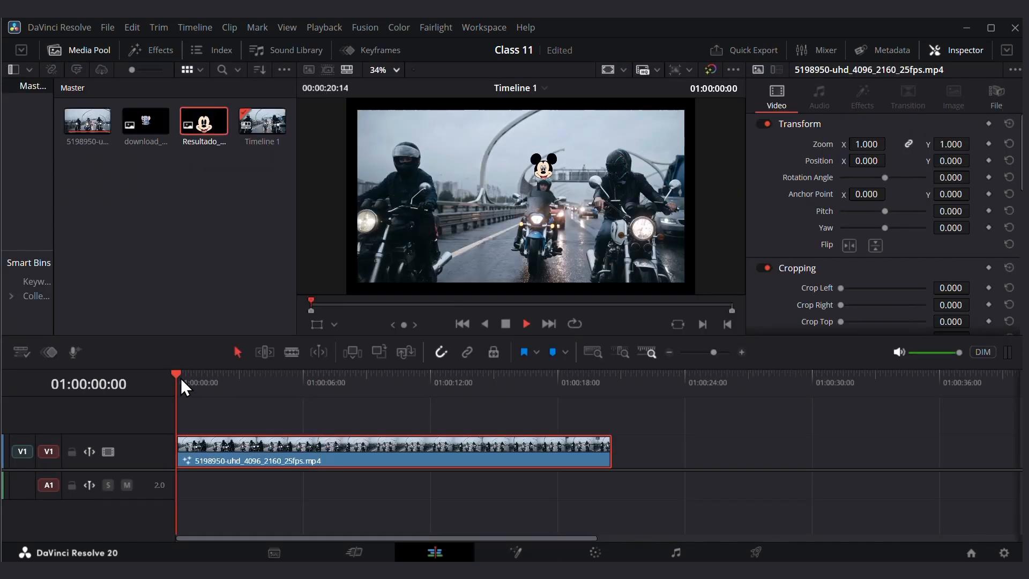